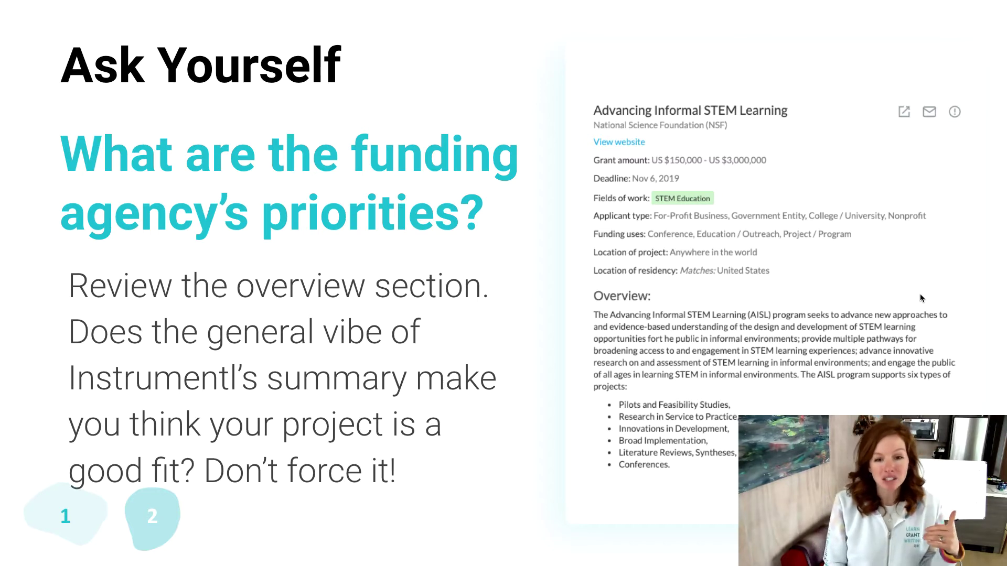
# - Advance the presentation to the quick eligibility-check slide
pyautogui.press('Right')
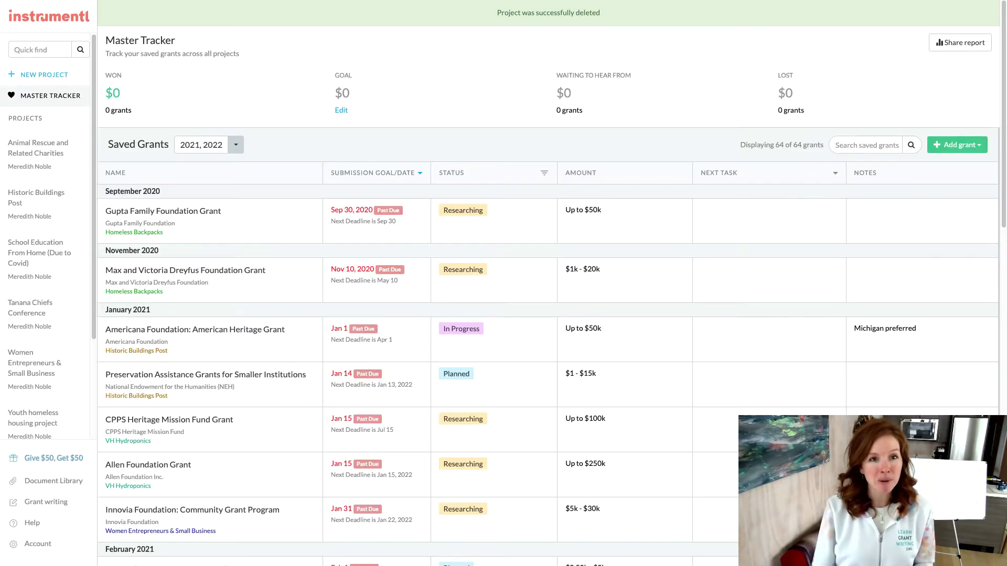
# - Begin a new project with the account's own user as project lead
pyautogui.click(74, 78)
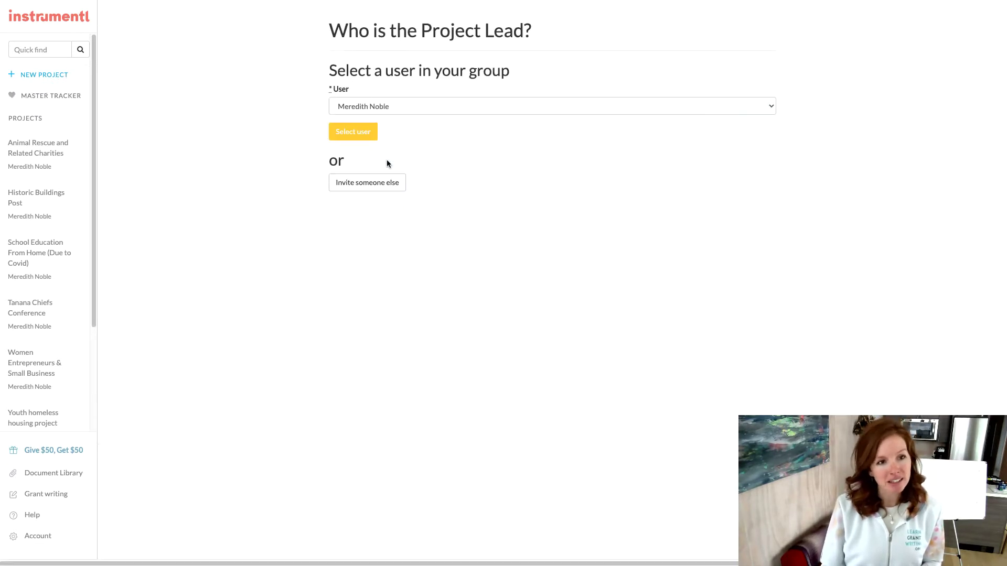
pyautogui.click(353, 135)
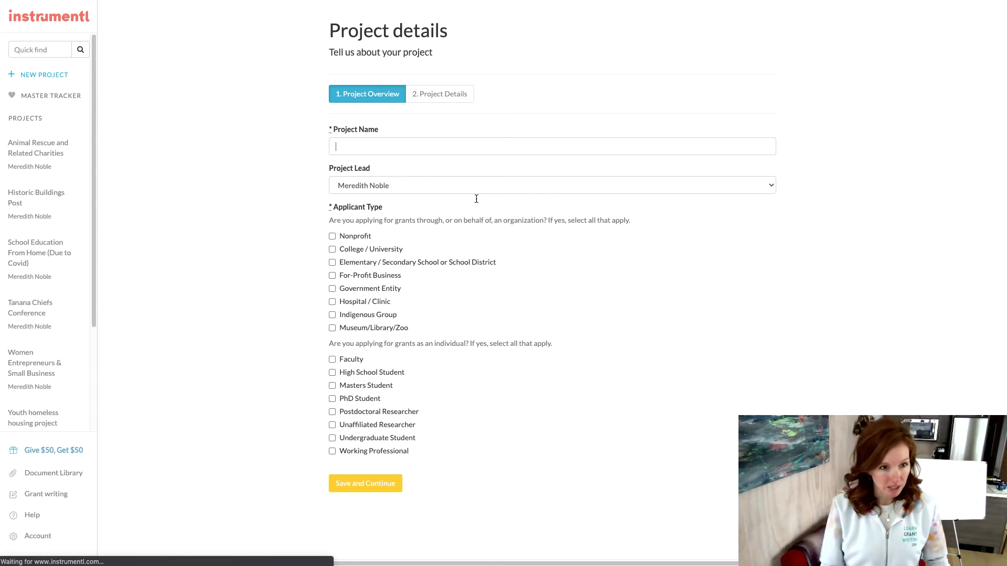
# - Name the project 'Animal Rescue', tick Nonprofit and Government Entity, answer No to faith-based, and save
pyautogui.click(355, 147)
pyautogui.write('Animal Rescue')
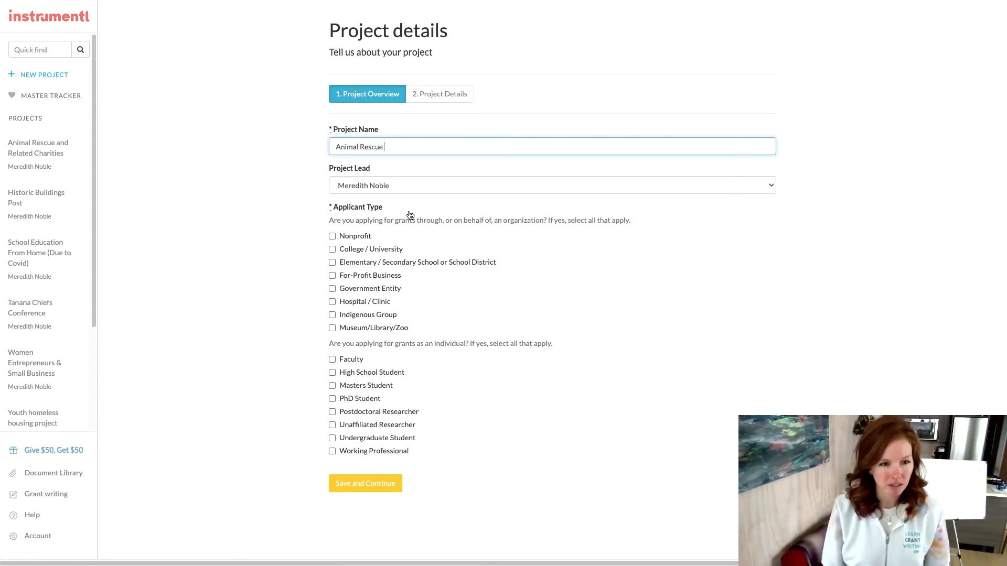
pyautogui.click(332, 236)
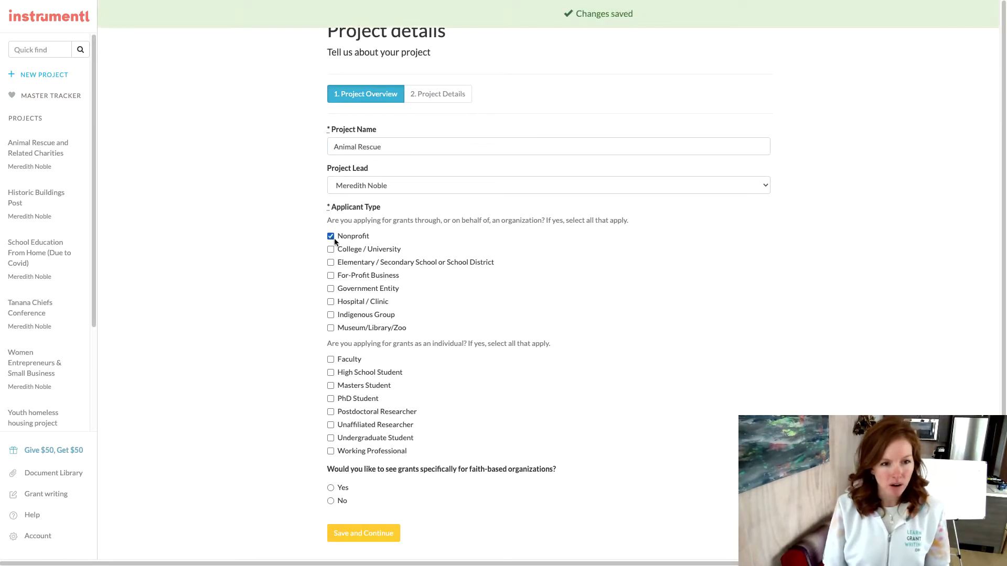
pyautogui.click(330, 289)
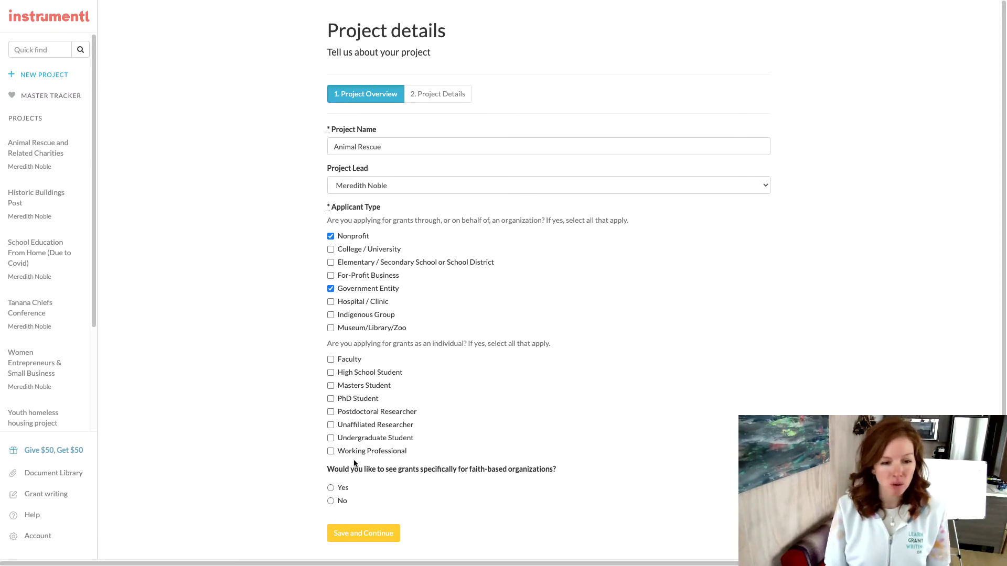
pyautogui.click(330, 501)
pyautogui.click(374, 539)
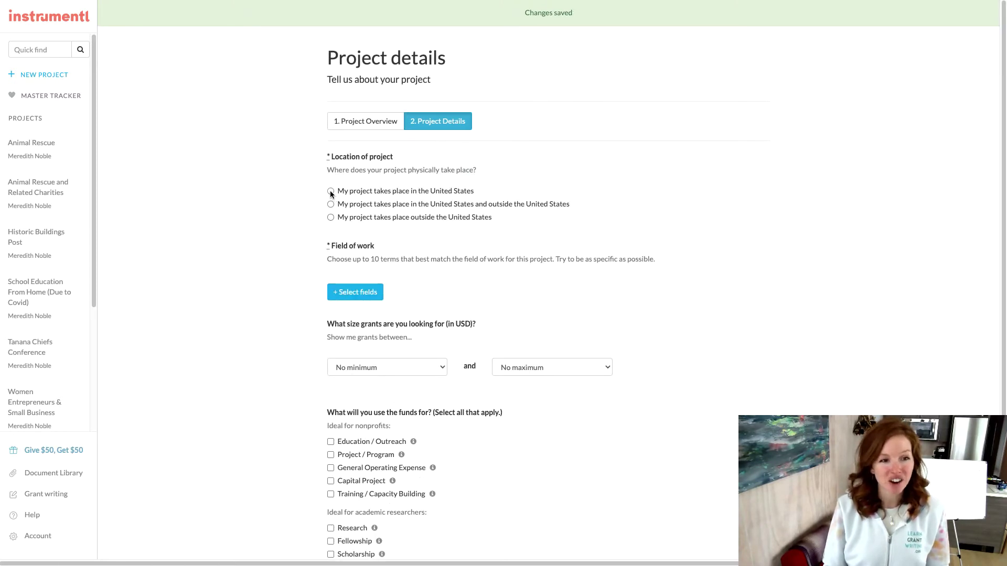
# - Set the location to the state of Washington, United States, correcting an initial Wyoming pick
pyautogui.click(330, 192)
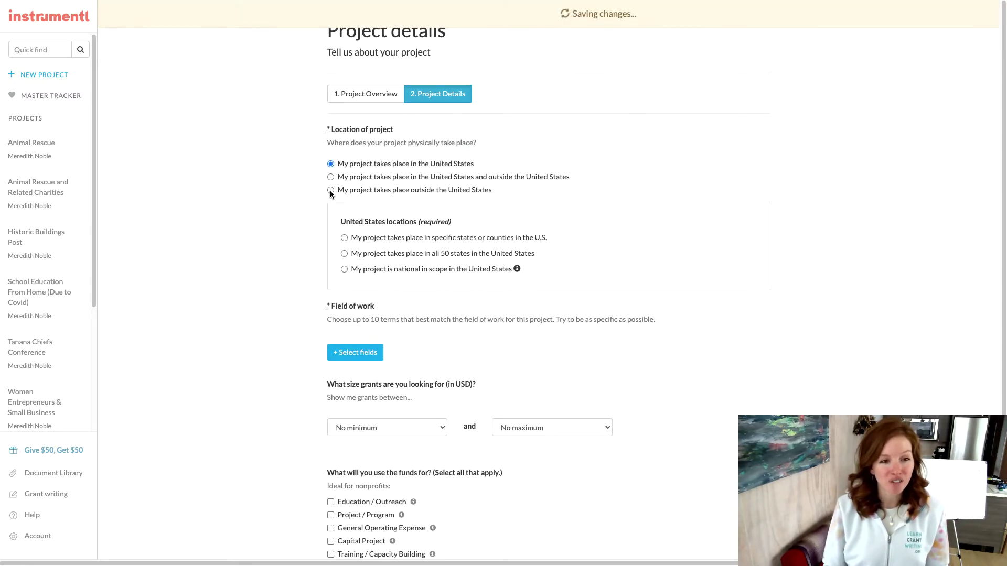
pyautogui.click(344, 237)
pyautogui.click(376, 257)
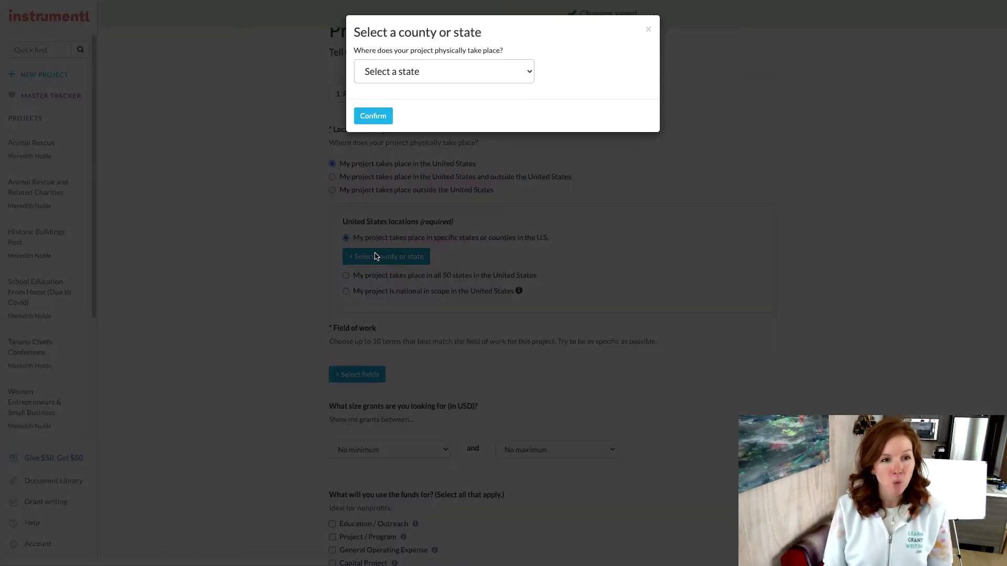
pyautogui.click(396, 79)
pyautogui.scroll(-10, 409, 102)
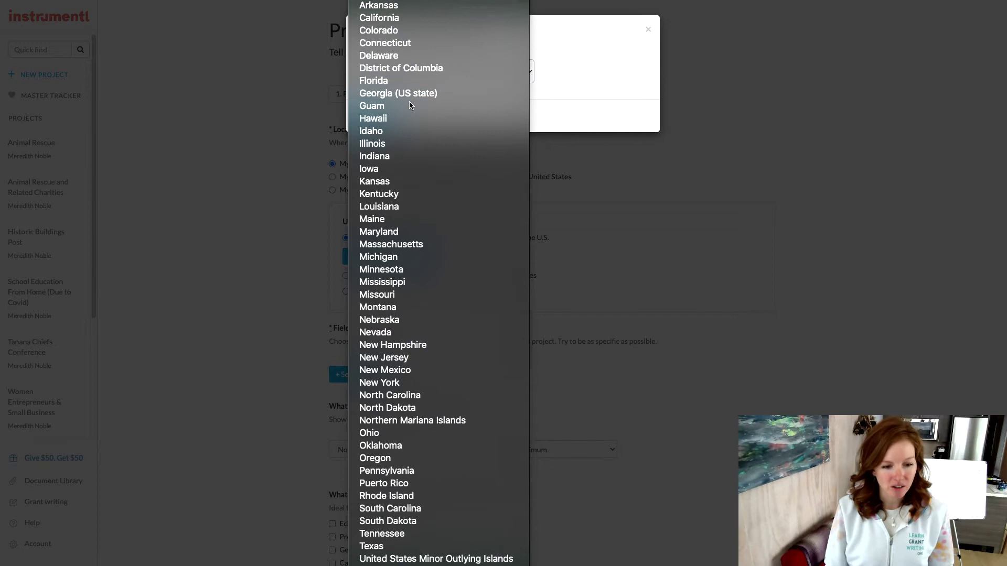
pyautogui.click(438, 527)
pyautogui.click(433, 77)
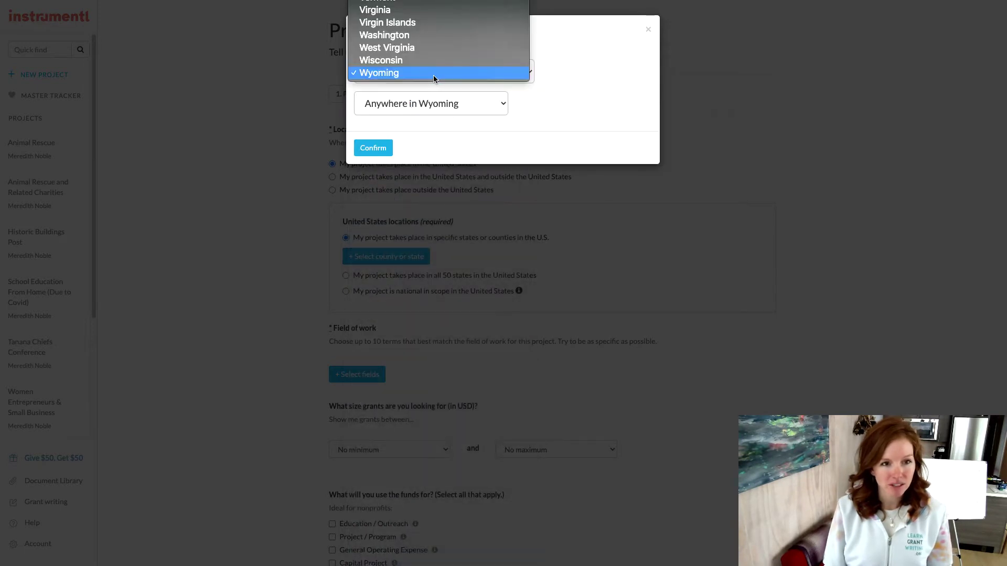
pyautogui.click(417, 35)
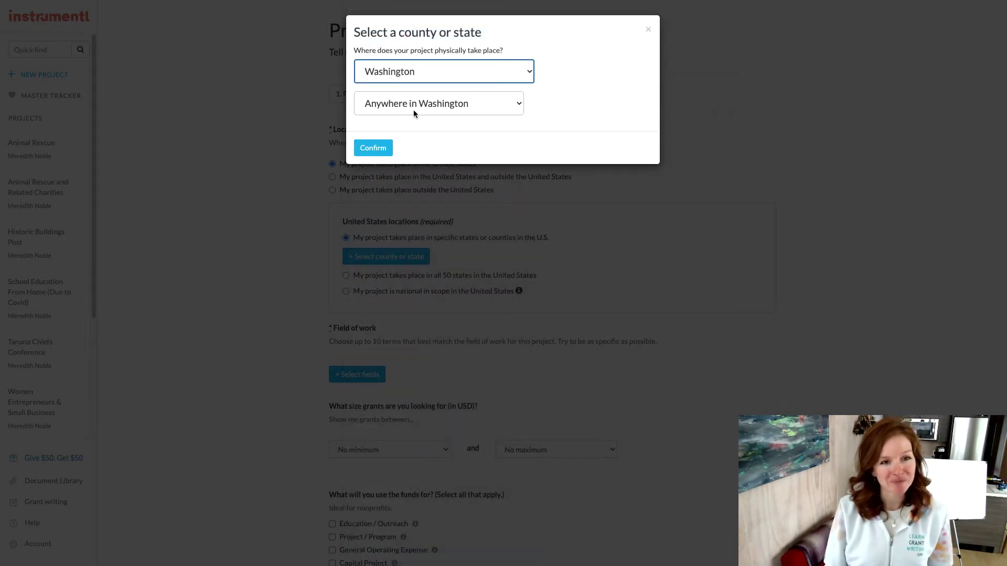
pyautogui.click(379, 151)
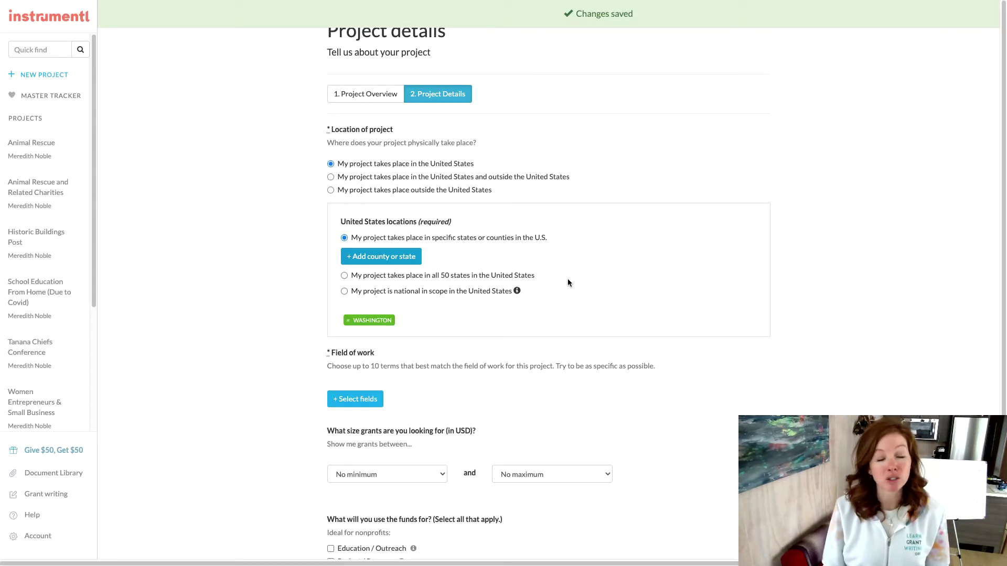
pyautogui.scroll(-1, 461, 339)
pyautogui.scroll(-2, 461, 339)
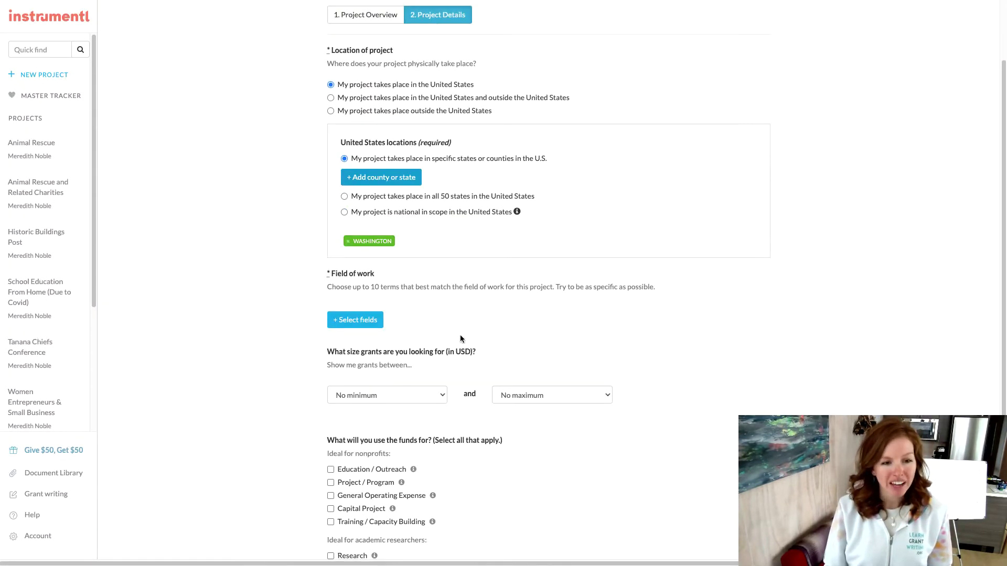
# - Search 'animal' and add Animal Welfare - Domestic Animals & Pets, Human-Animal Interactions & Therapy, Animal Welfare - General
pyautogui.click(361, 322)
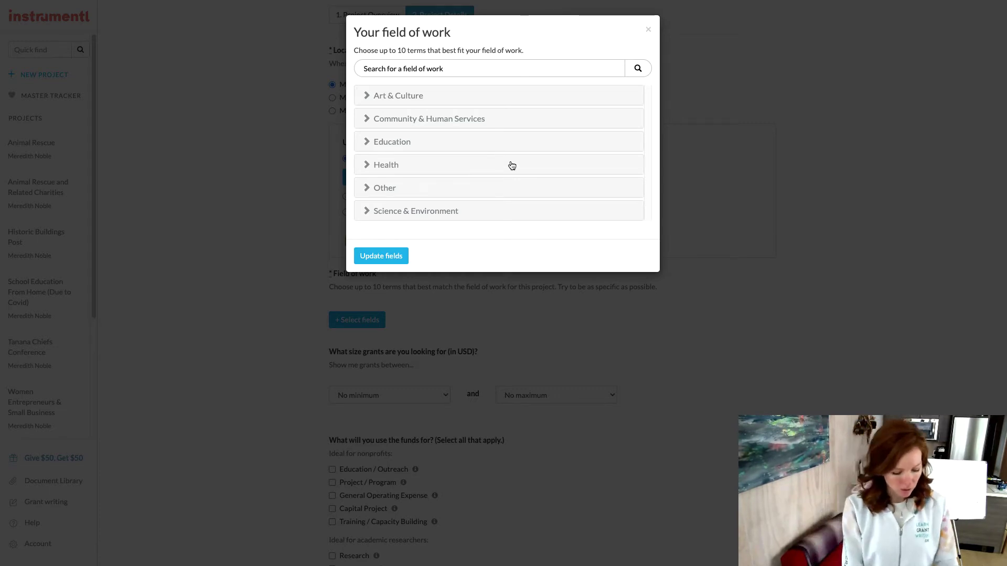
pyautogui.write('animal')
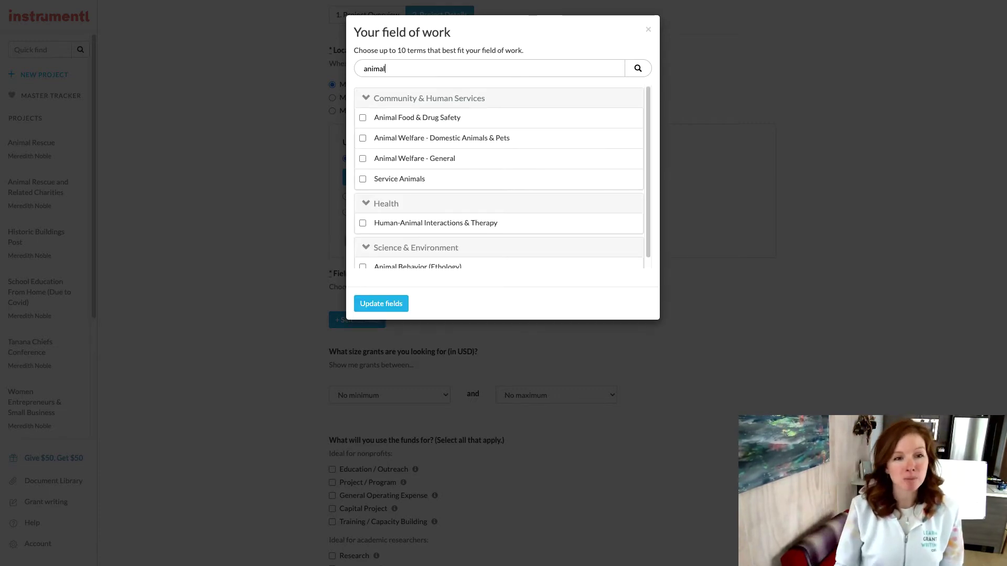
pyautogui.click(363, 139)
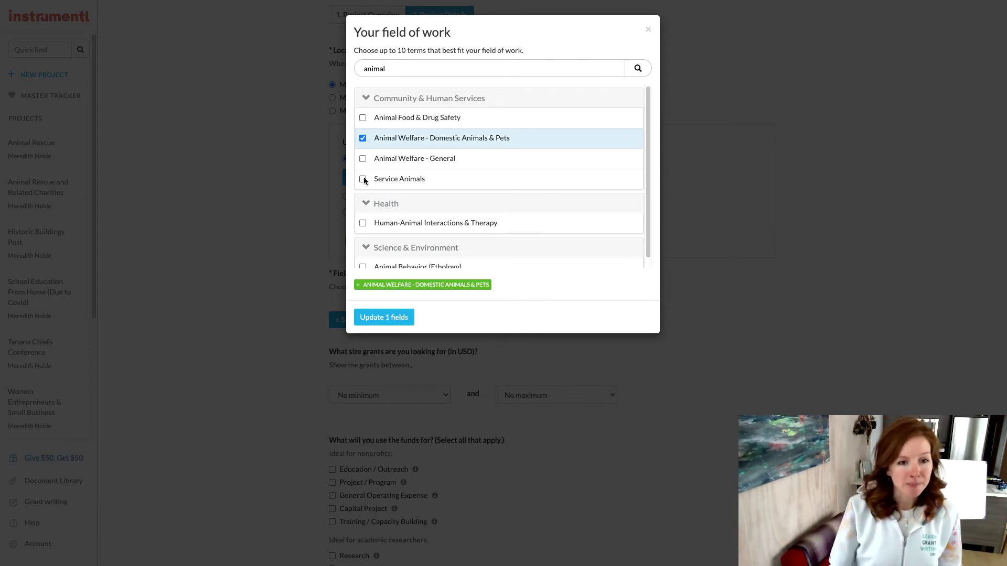
pyautogui.click(363, 223)
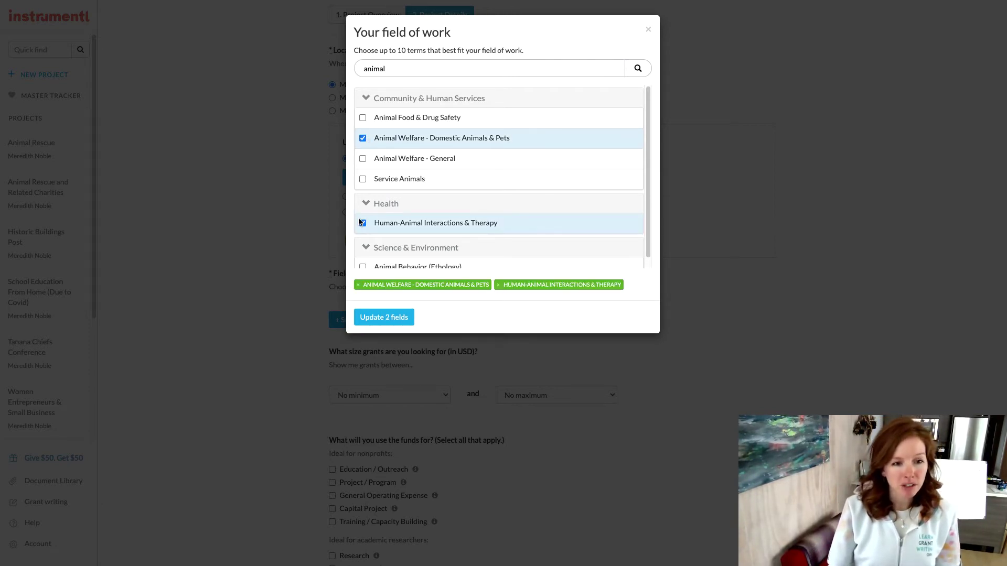
pyautogui.click(362, 159)
pyautogui.scroll(-1, 399, 162)
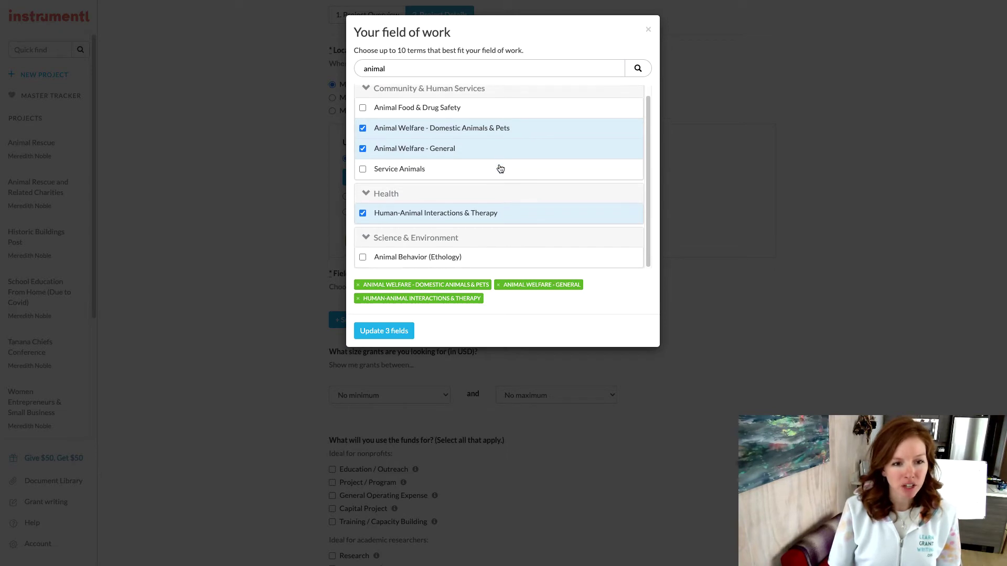
pyautogui.scroll(1, 420, 163)
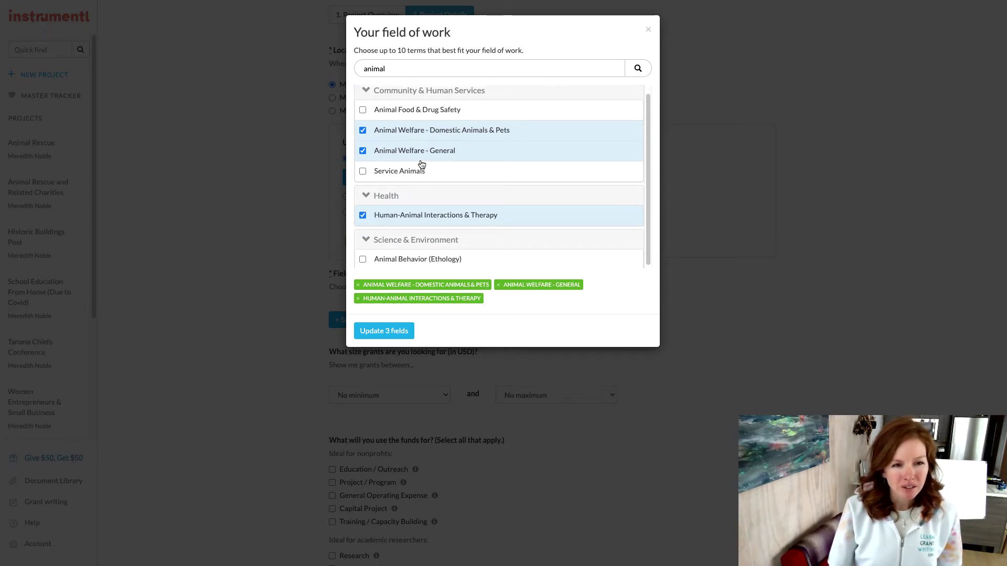
# - Search 'community', add Community/Public Safety and Community Services, and confirm all five fields
pyautogui.click(406, 66)
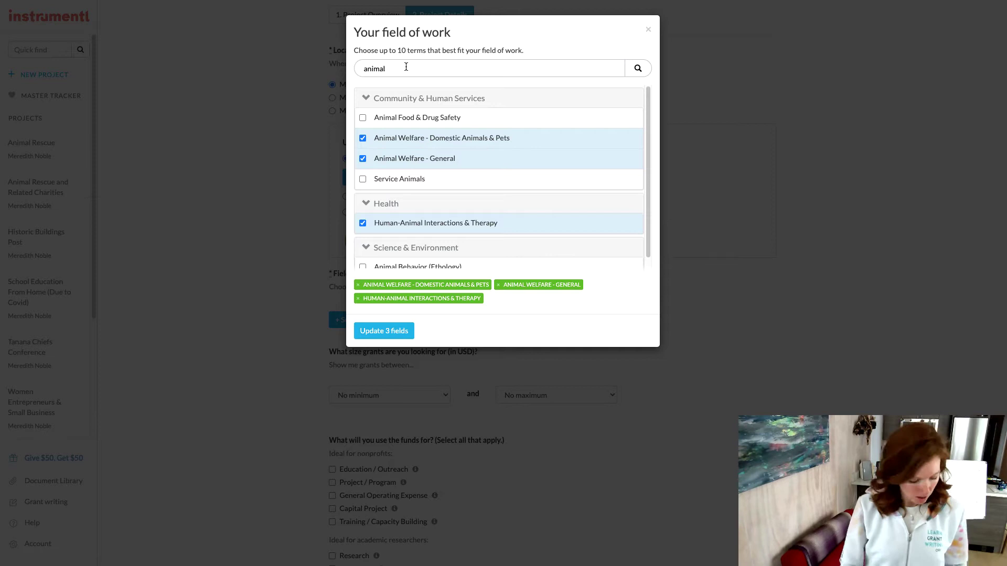
pyautogui.hotkey('ctrl', 'a')
pyautogui.write('rescue')
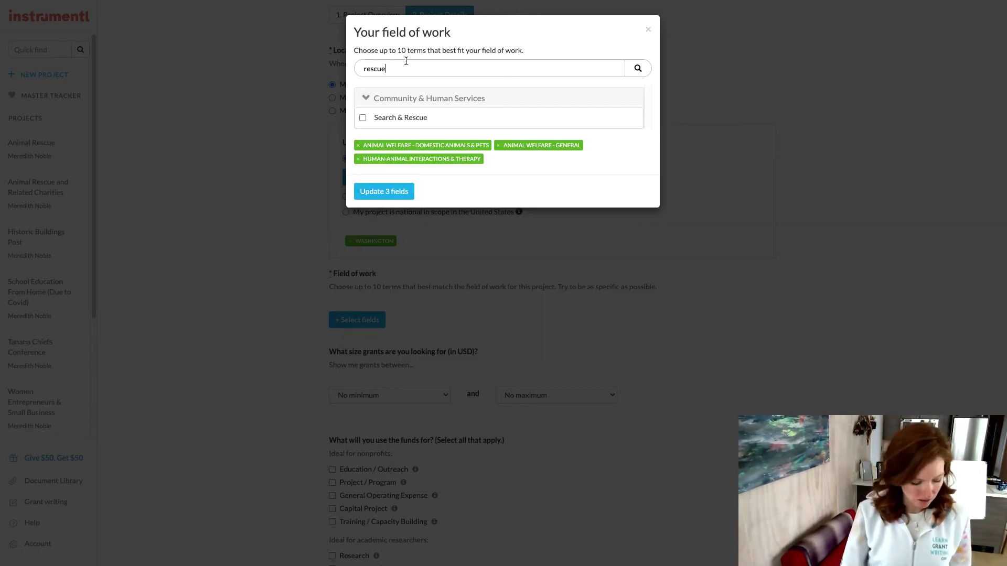
pyautogui.hotkey('ctrl', 'a')
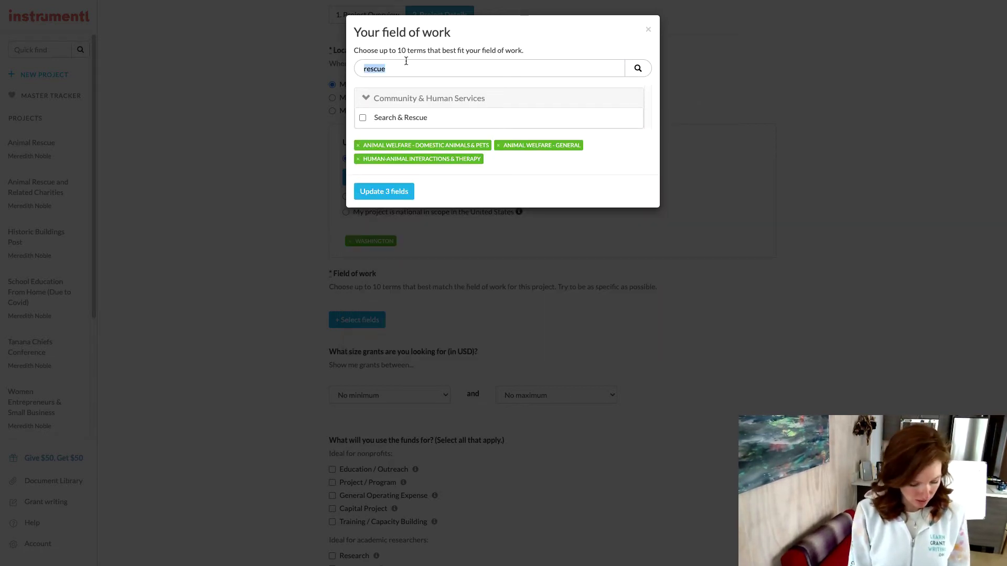
pyautogui.write('do')
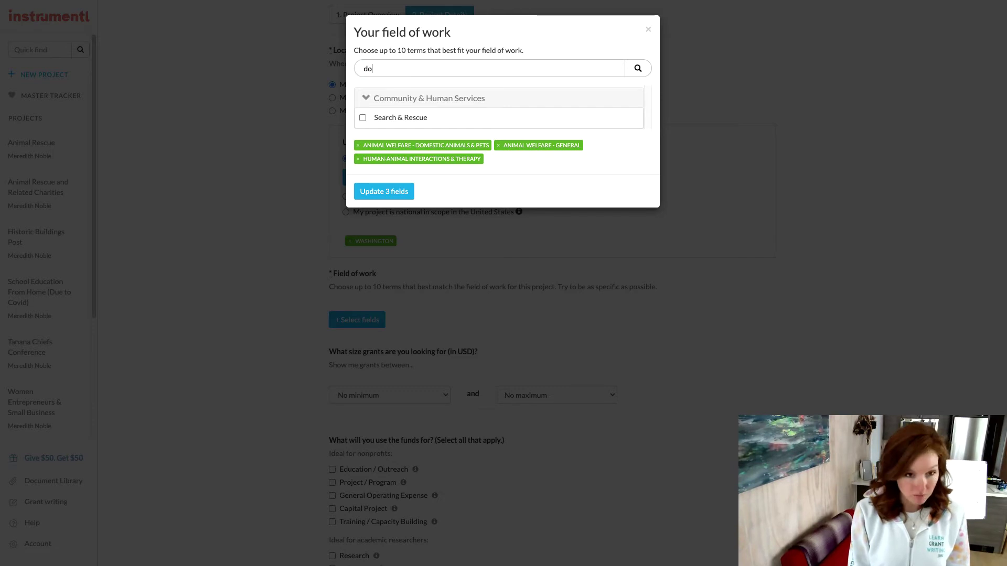
pyautogui.press('BackSpace')
pyautogui.press('BackSpace')
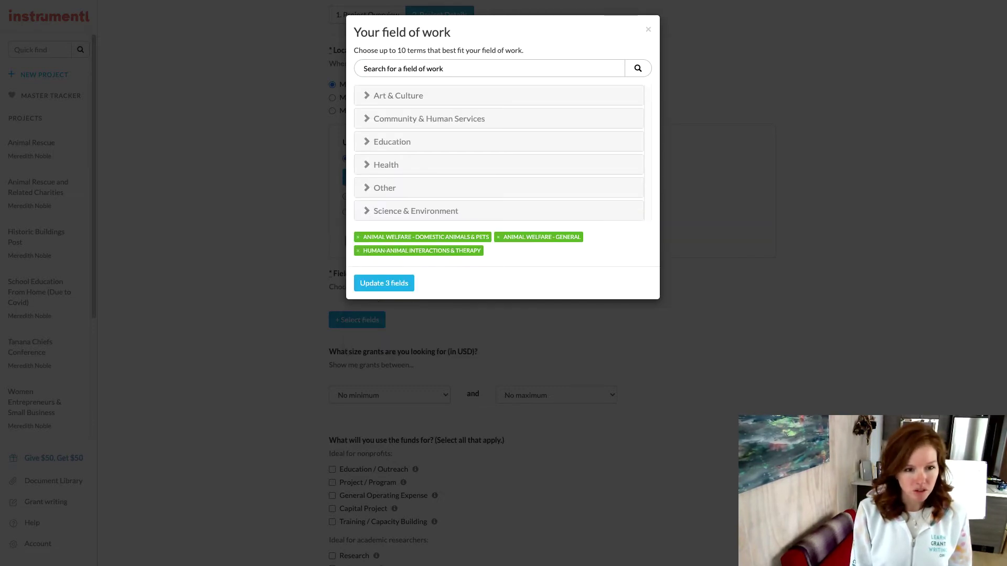
pyautogui.write('dog')
pyautogui.press('BackSpace')
pyautogui.press('BackSpace')
pyautogui.press('BackSpace')
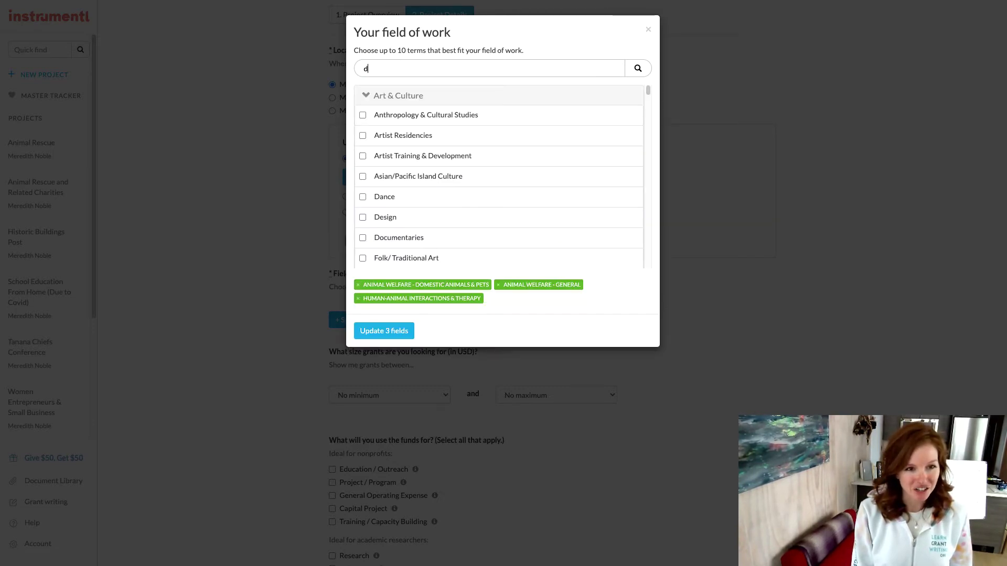
pyautogui.write('animal')
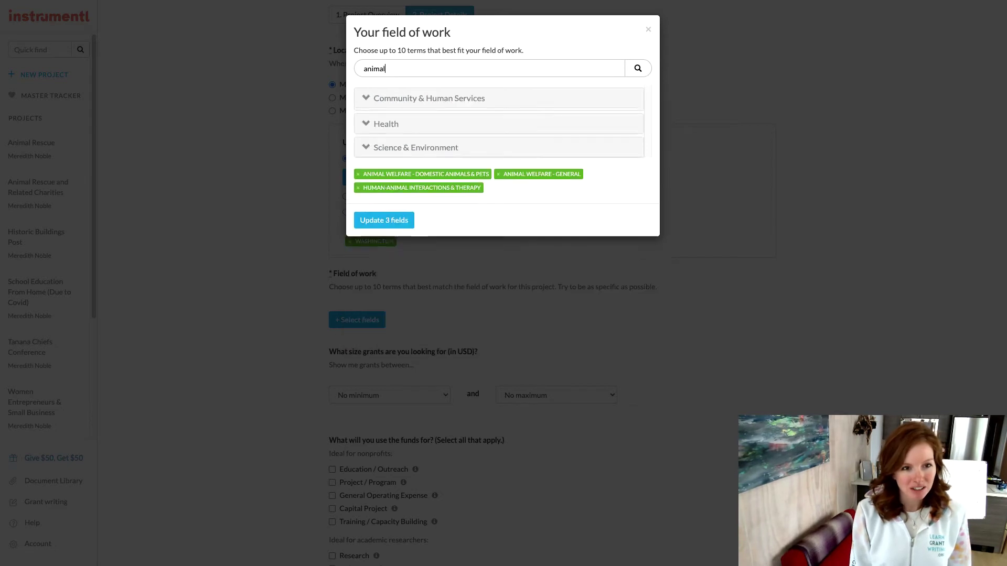
pyautogui.hotkey('ctrl', 'a')
pyautogui.write('community')
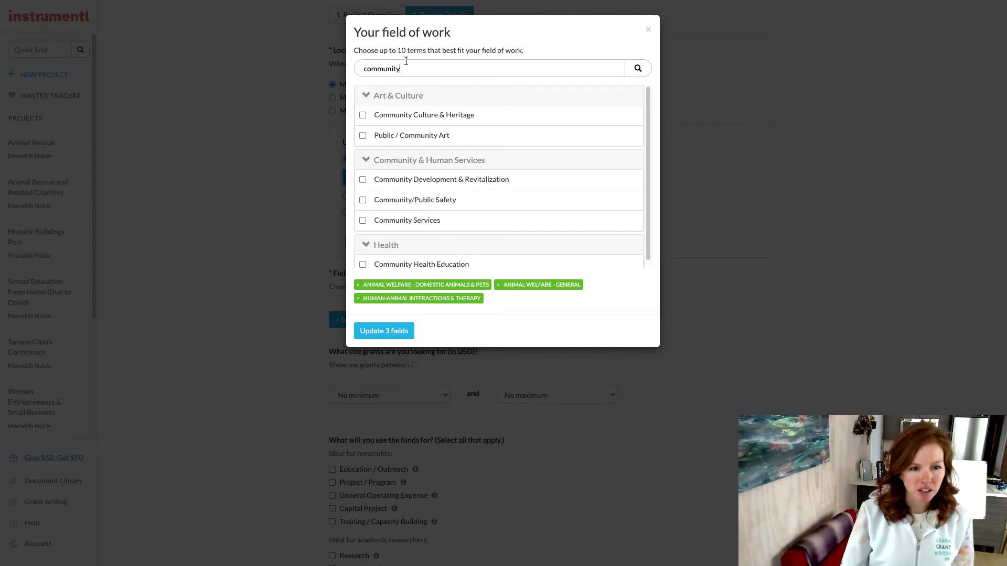
pyautogui.click(362, 200)
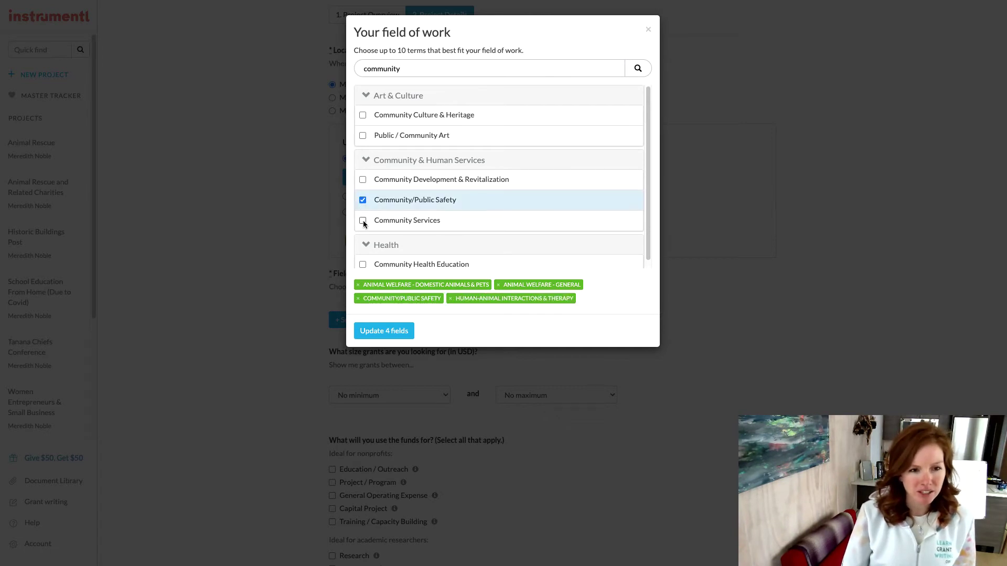
pyautogui.click(363, 221)
pyautogui.scroll(-1, 467, 213)
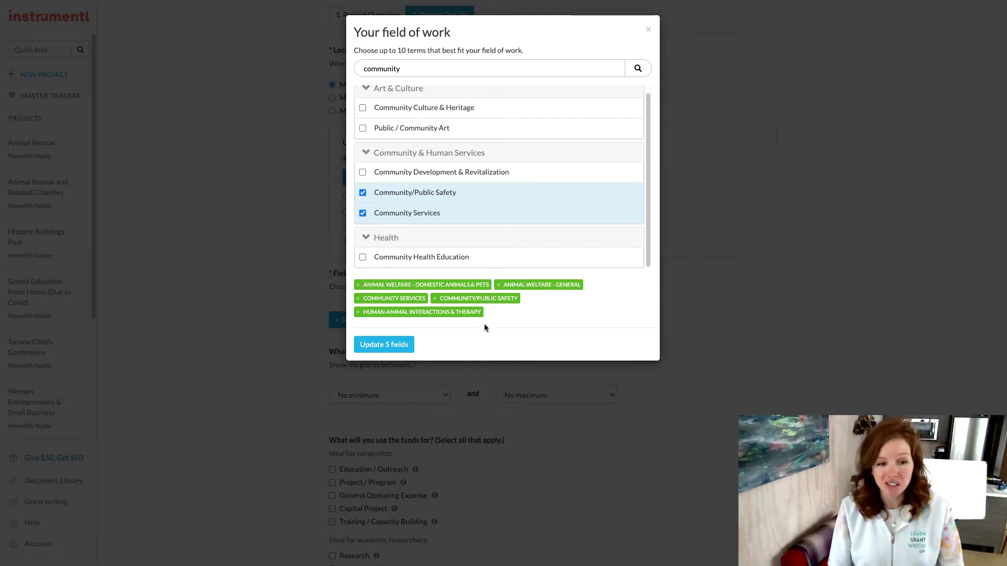
pyautogui.click(400, 347)
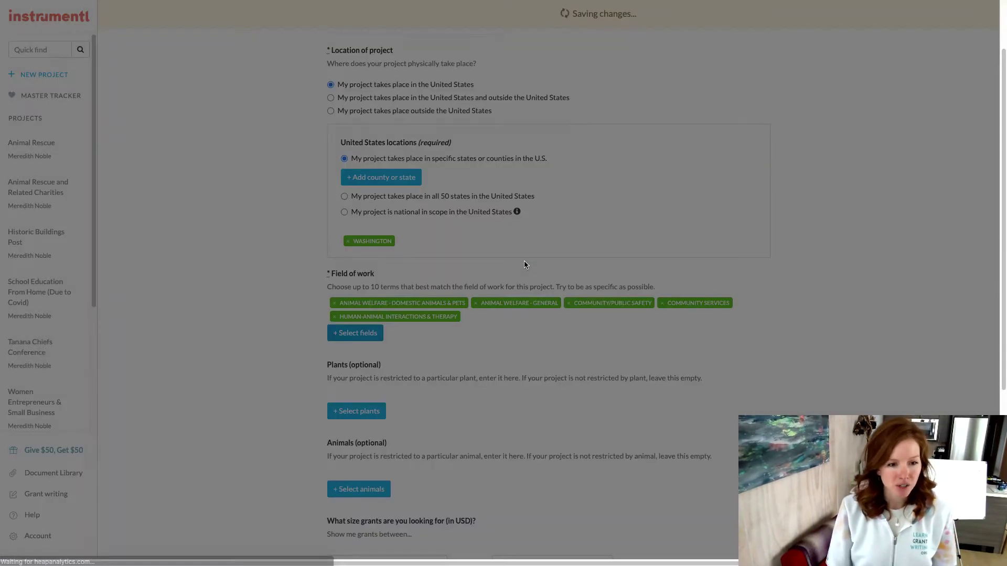
# - Search the animal list for 'dogs' and add Domestic Dogs to the project
pyautogui.scroll(-5, 432, 341)
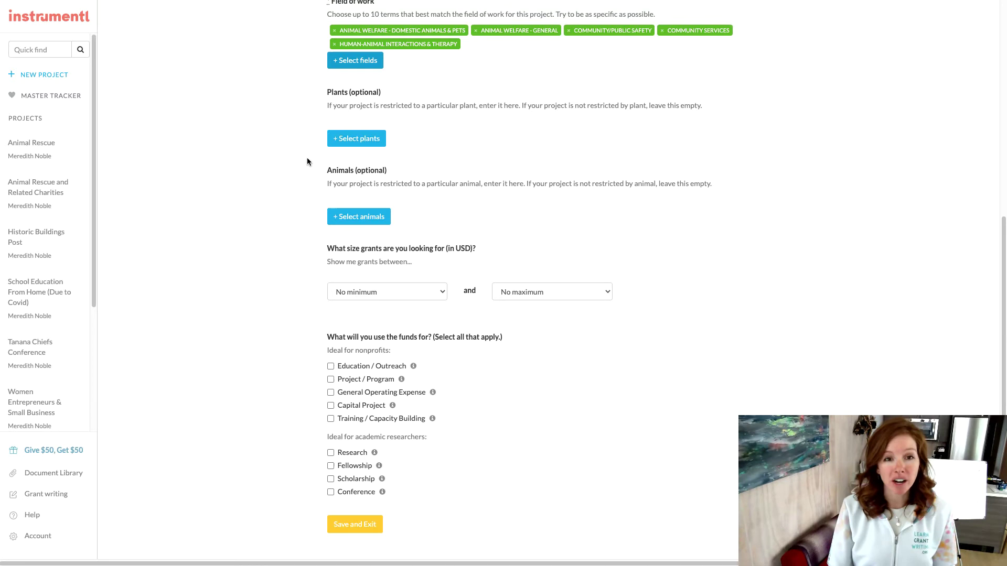
pyautogui.click(359, 217)
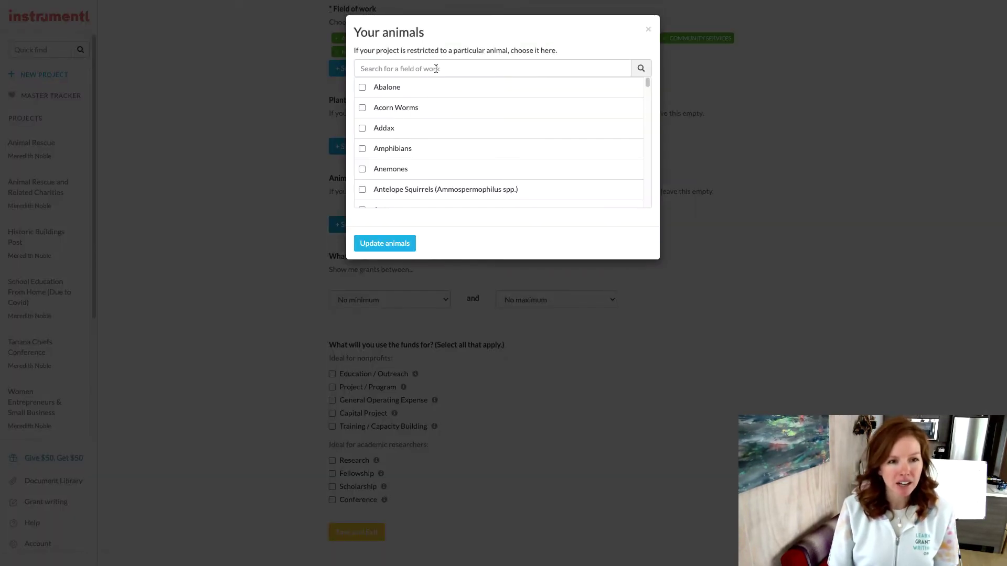
pyautogui.click(435, 67)
pyautogui.write('dogs')
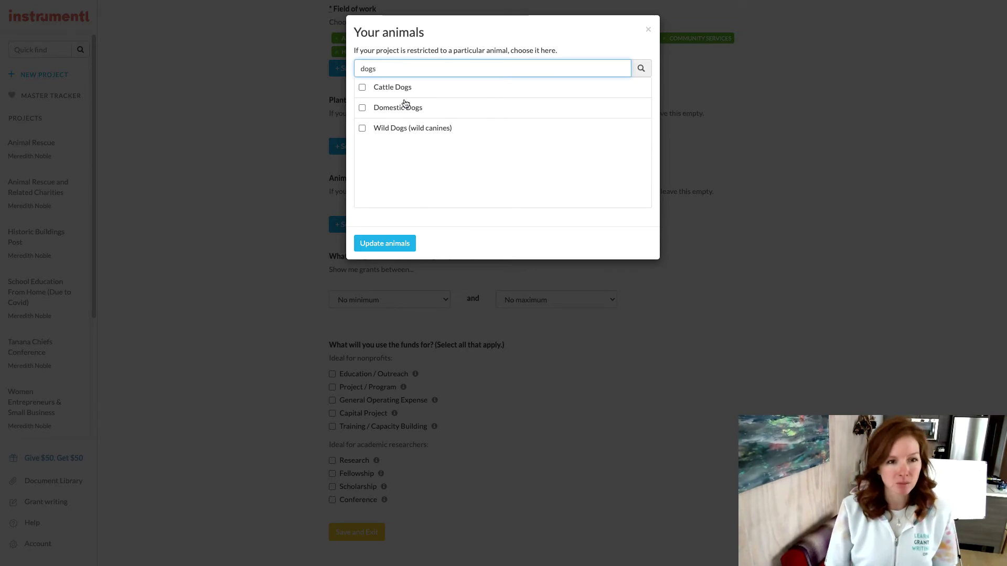
pyautogui.click(362, 108)
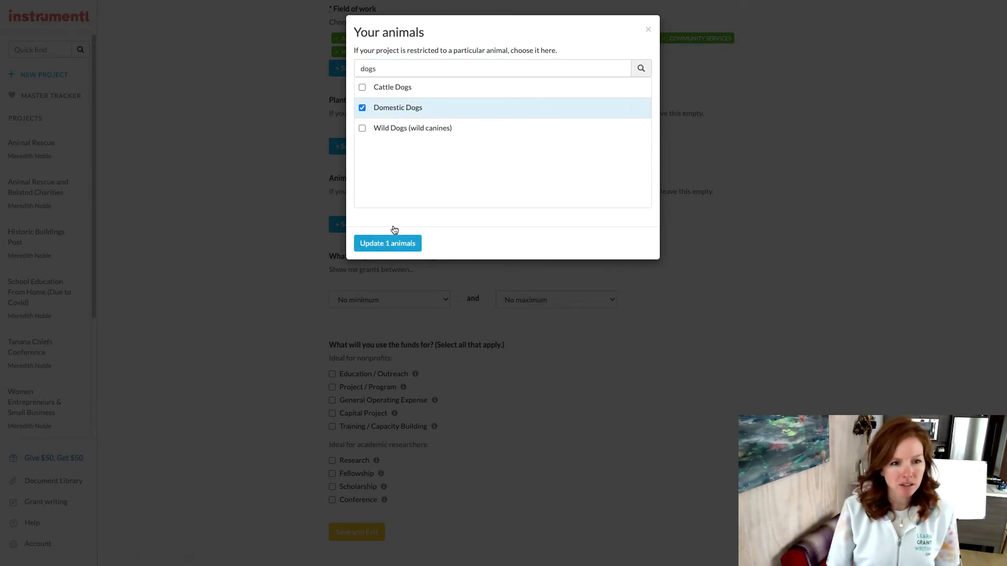
pyautogui.click(394, 244)
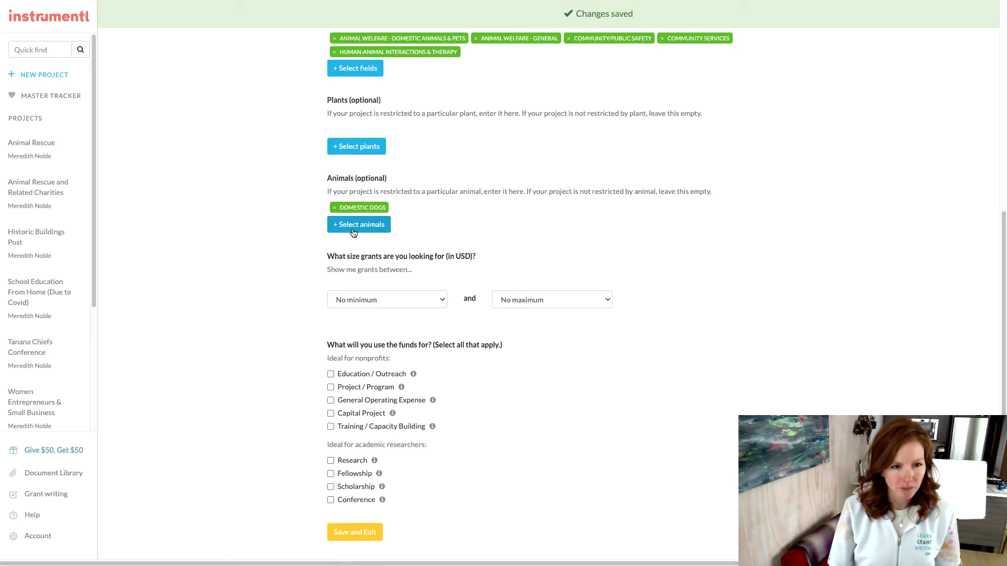
# - Search 'horse' and add Domestic Horses, updating the project to two animals
pyautogui.click(362, 230)
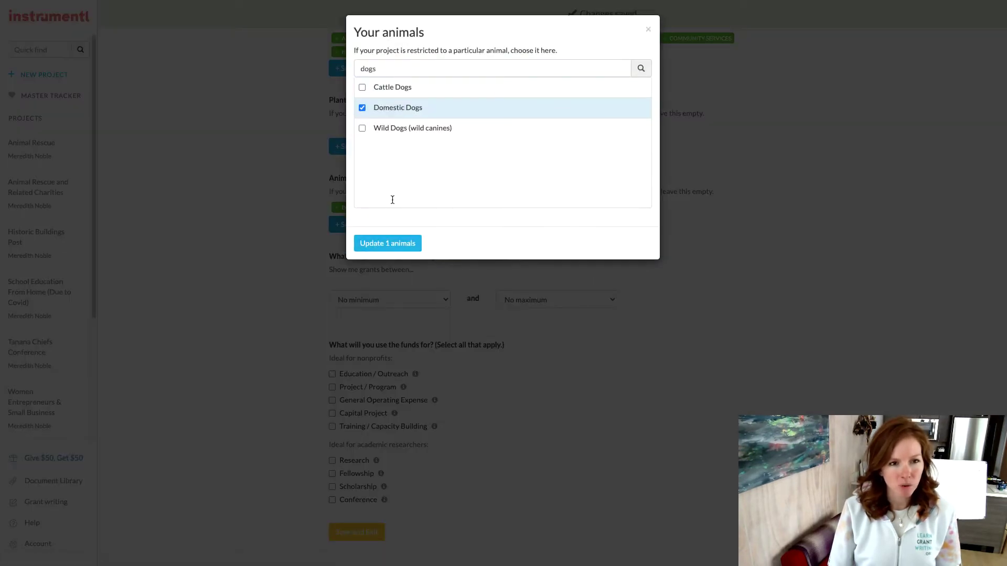
pyautogui.tripleClick(408, 69)
pyautogui.write('horse')
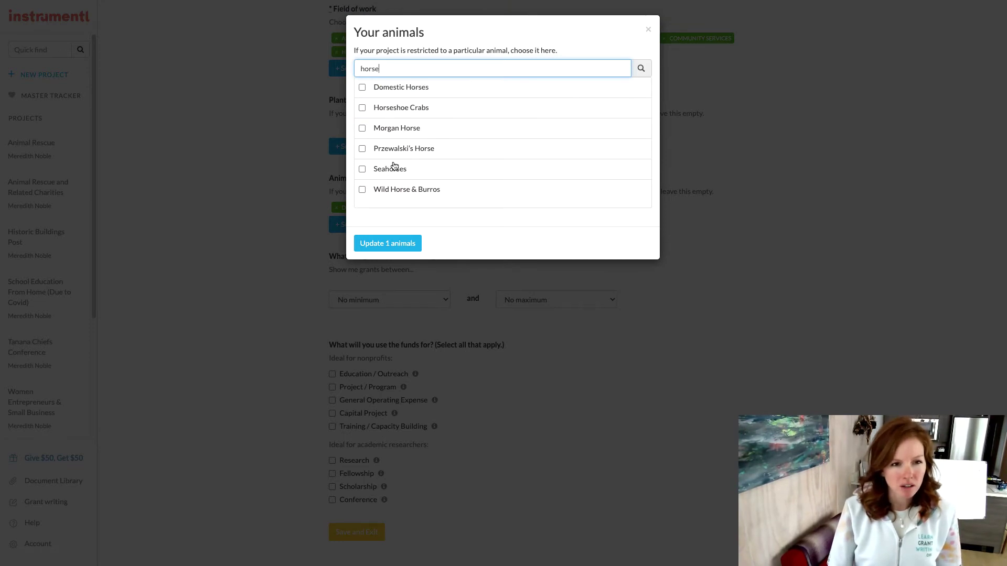
pyautogui.click(361, 88)
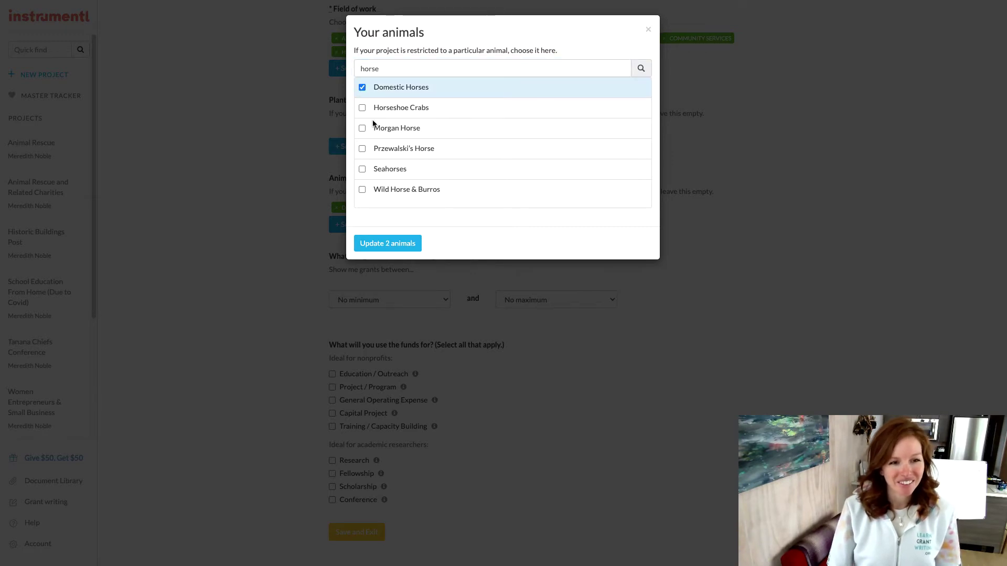
pyautogui.click(388, 244)
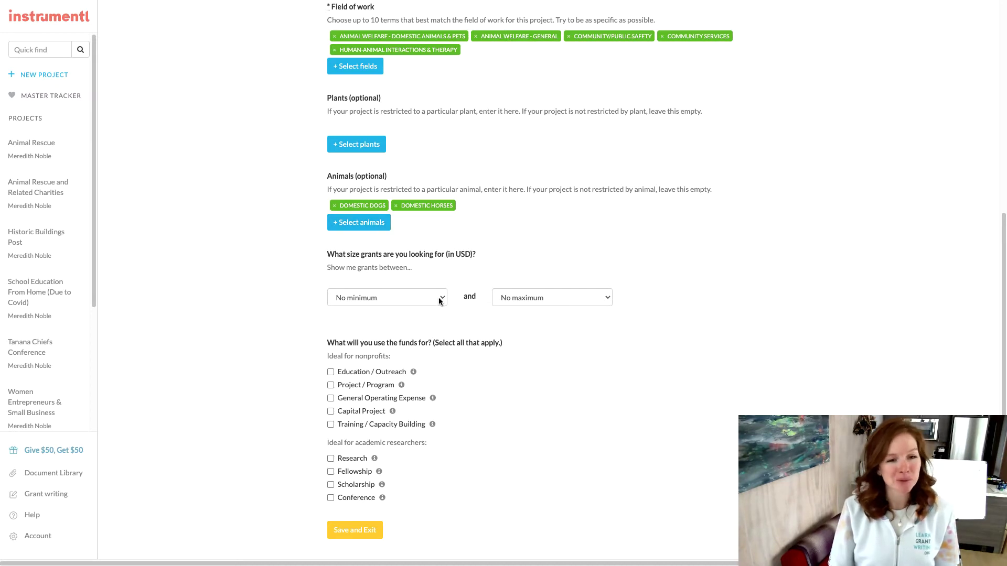
# - Set a $10k minimum, tick Project/Program, Education/Outreach, Capital, Operating, Training fund uses, and save
pyautogui.click(379, 297)
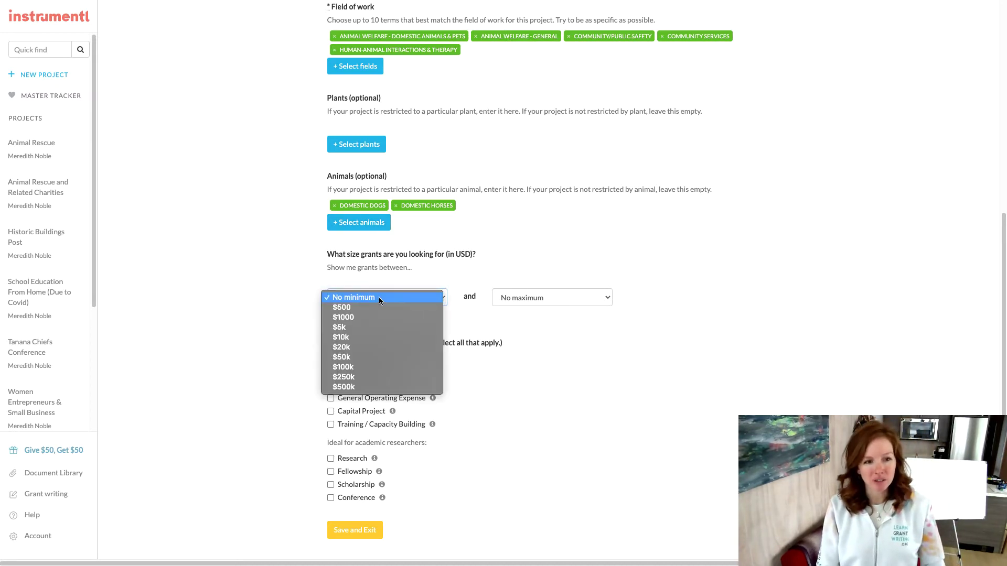
pyautogui.click(354, 338)
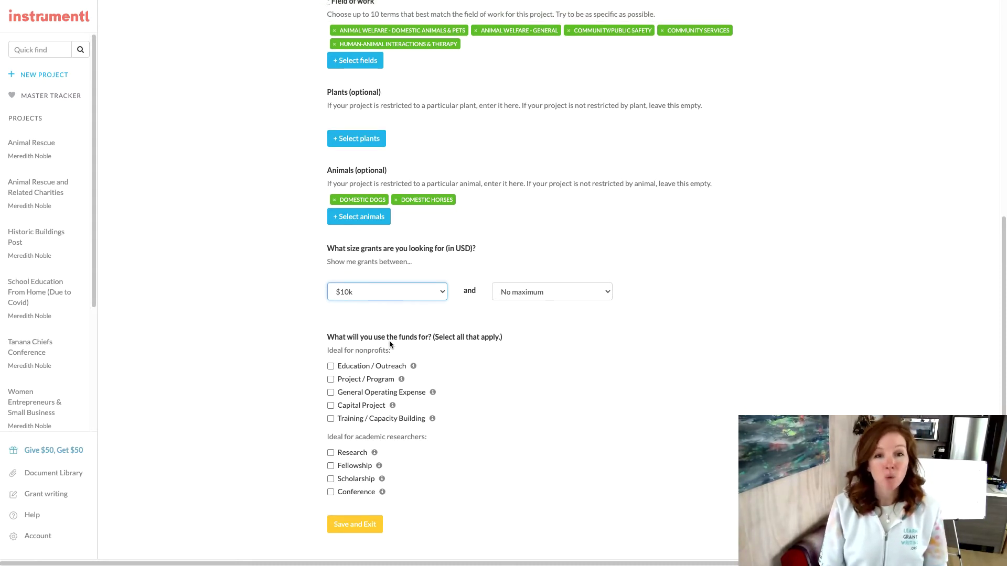
pyautogui.click(330, 379)
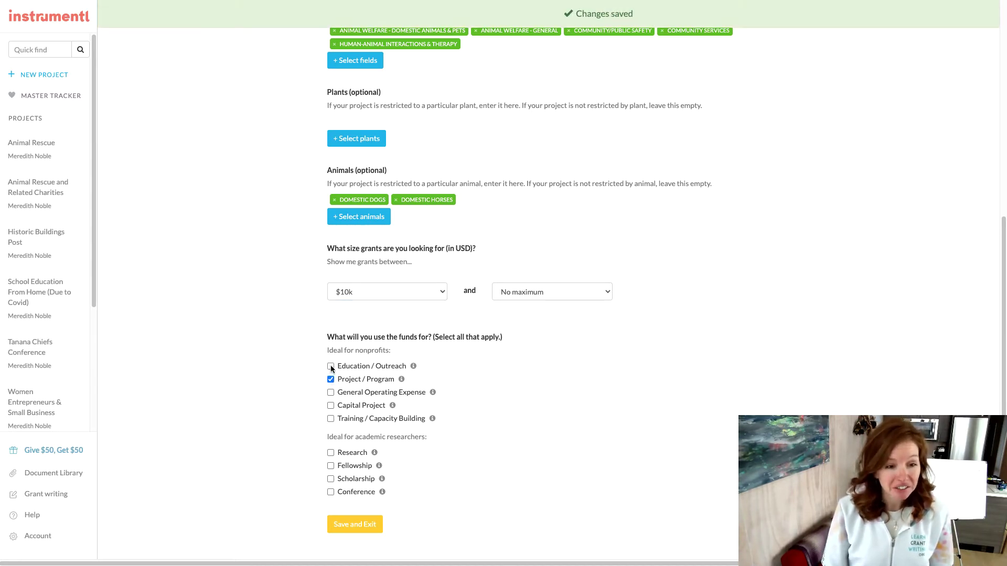
pyautogui.click(331, 366)
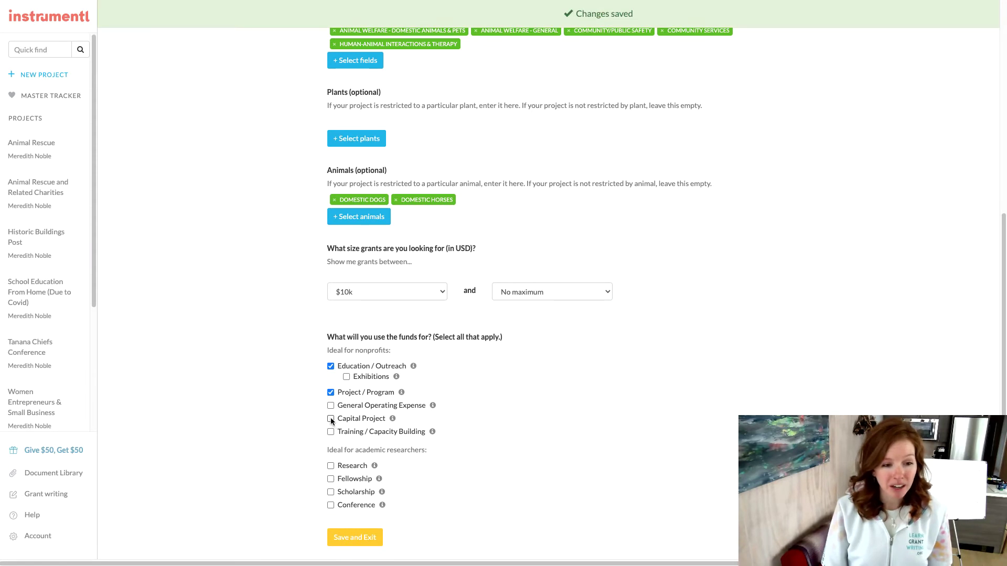
pyautogui.click(330, 419)
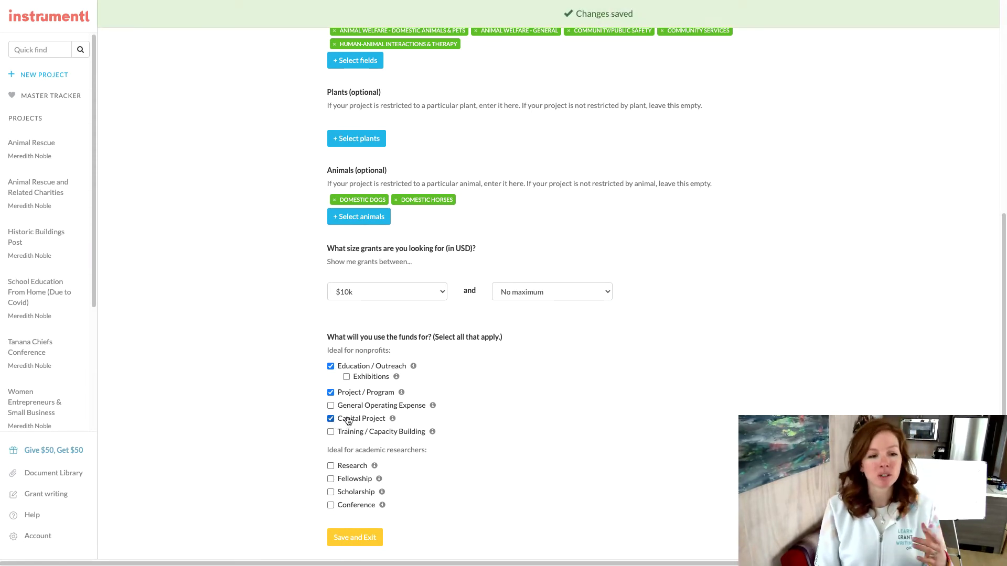
pyautogui.click(330, 406)
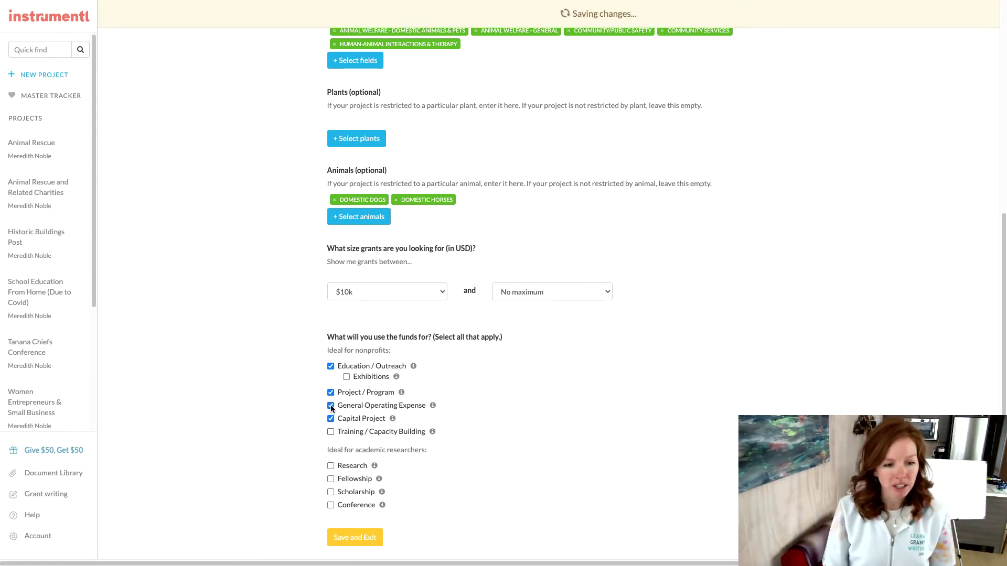
pyautogui.click(330, 431)
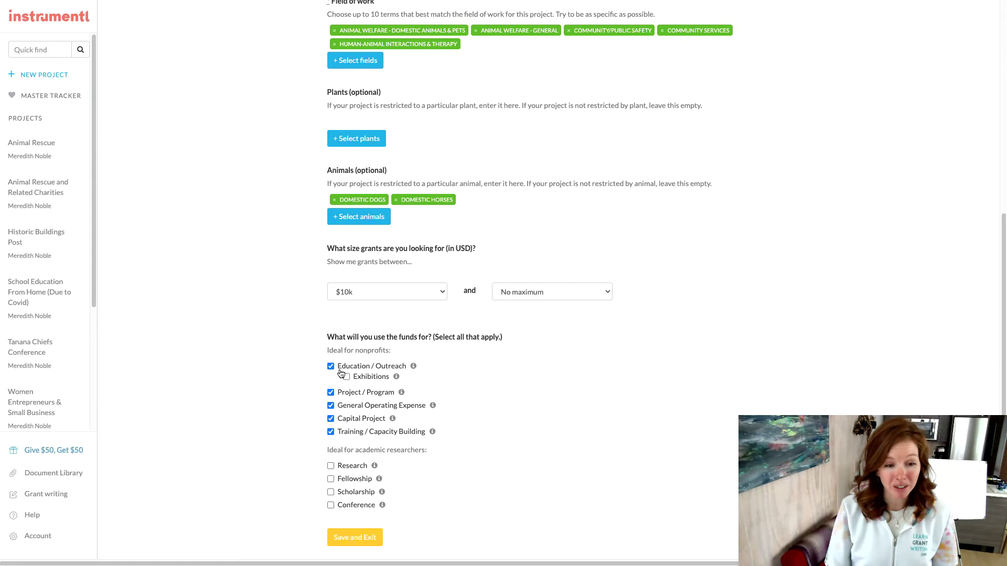
pyautogui.click(357, 540)
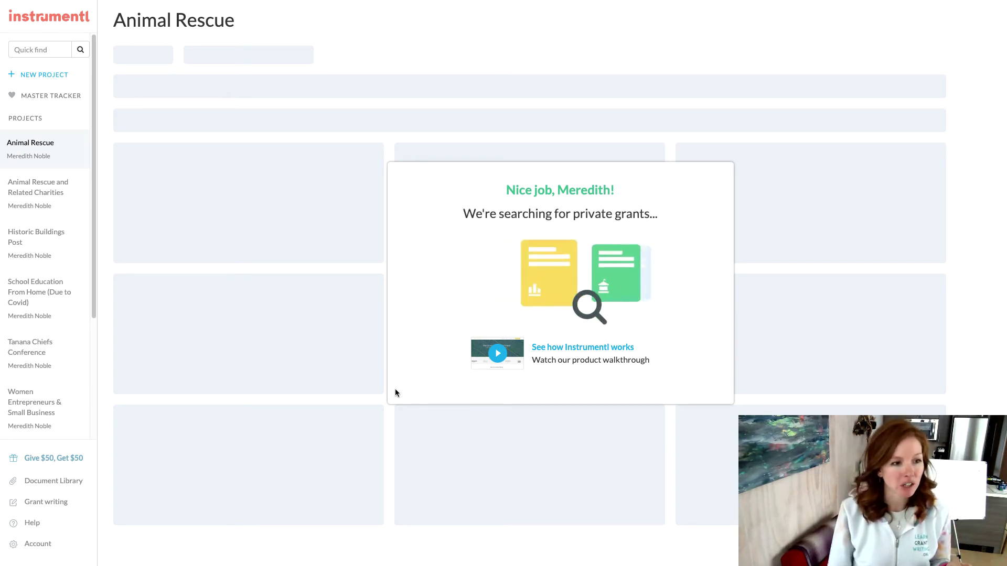
# - Open the Animal Rescue and Related Charities project's Matches (134) list
pyautogui.click(25, 190)
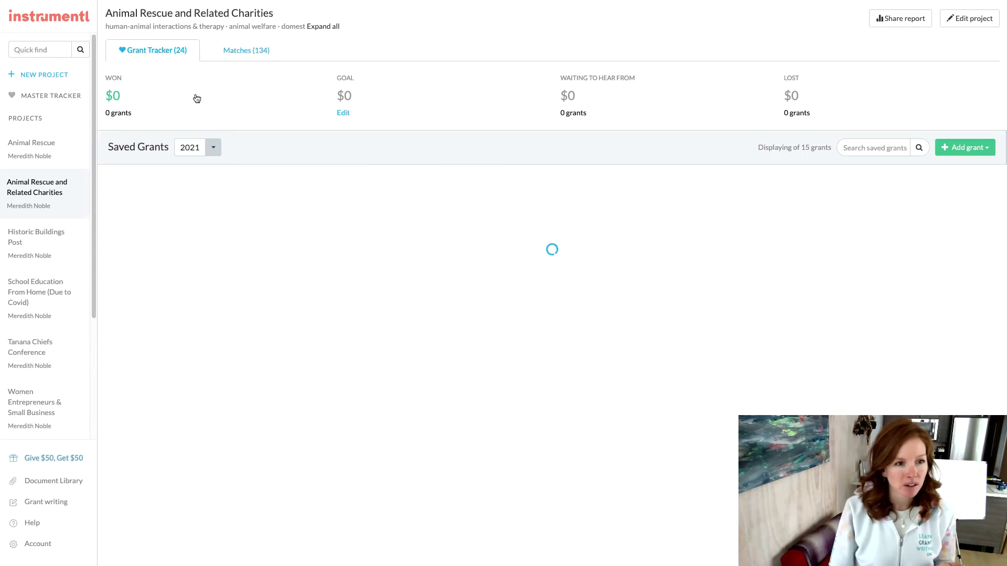
pyautogui.click(247, 51)
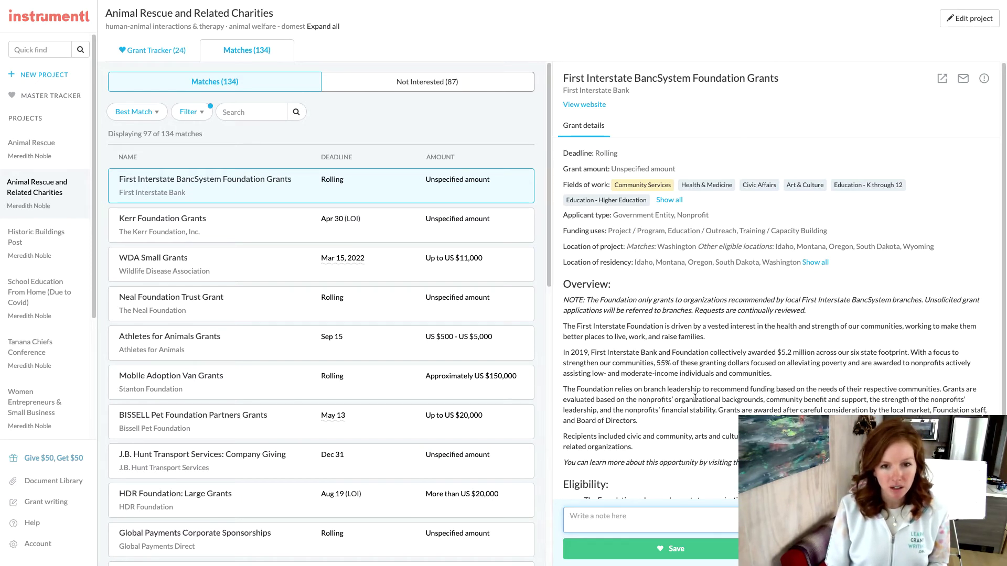
pyautogui.moveTo(639, 186)
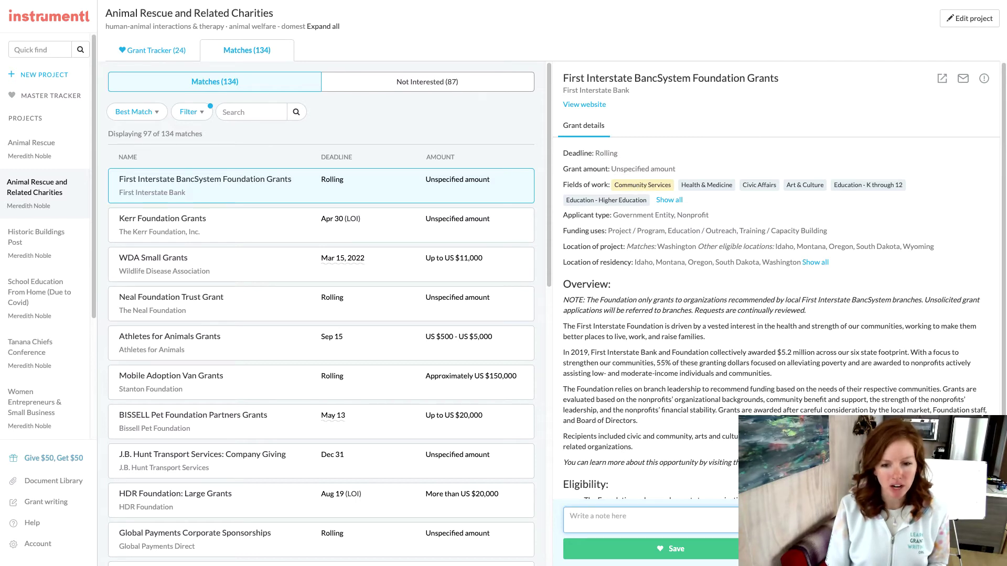
# - Mark First Interstate BancSystem Foundation Grants and Kerr Foundation Grants as Not Interested
pyautogui.click(891, 548)
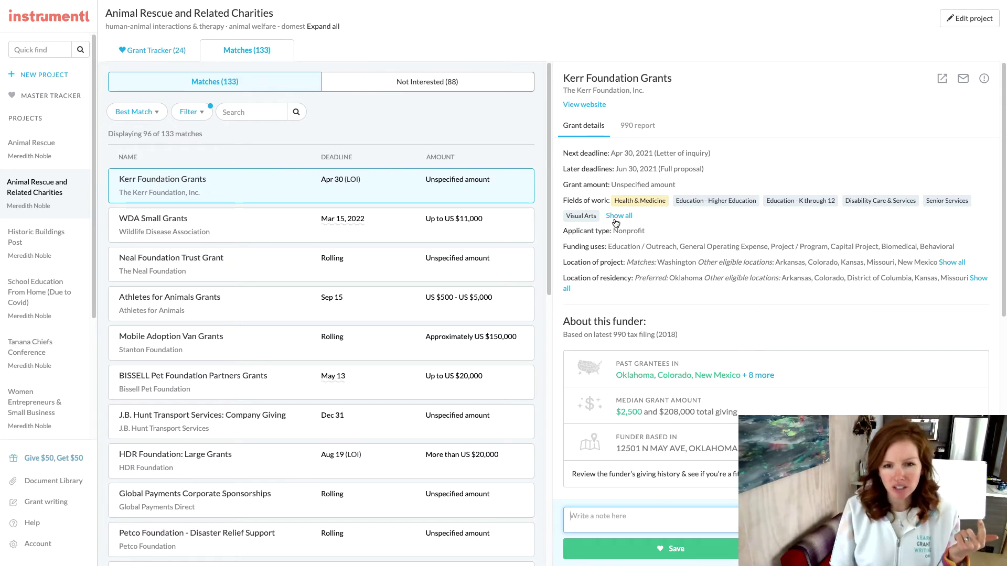
pyautogui.moveTo(643, 206)
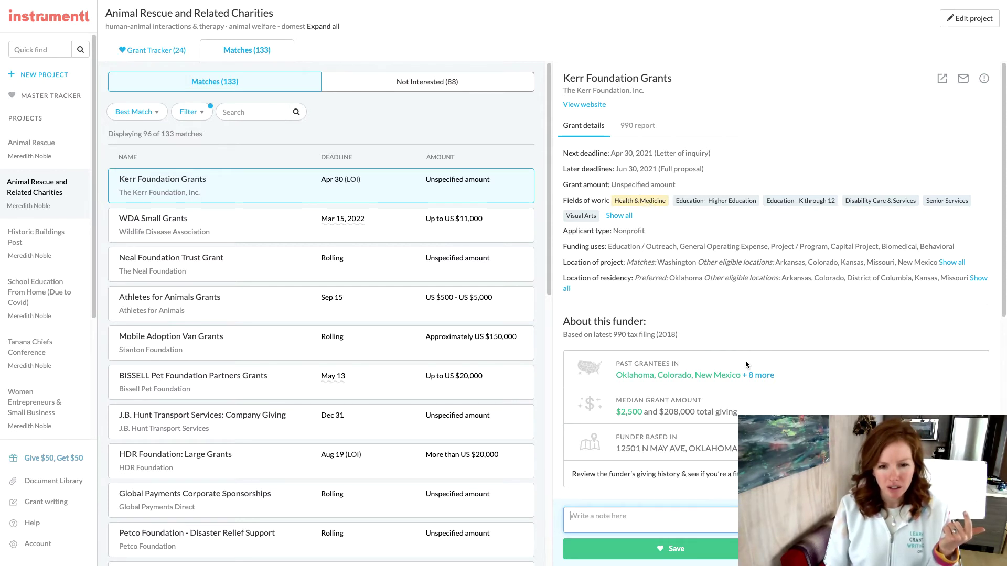
pyautogui.scroll(-1, 745, 360)
pyautogui.scroll(-5, 745, 362)
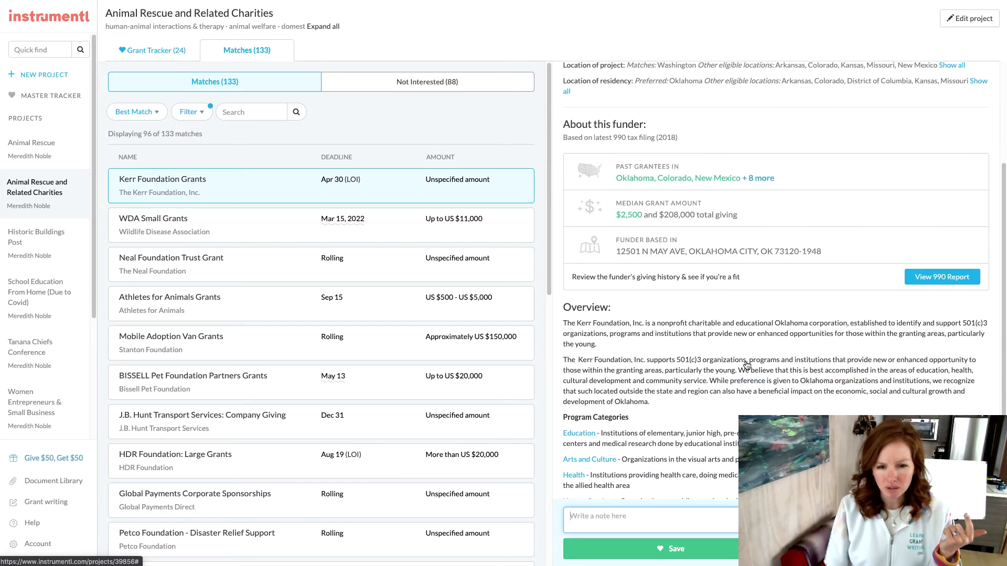
pyautogui.scroll(-2, 747, 365)
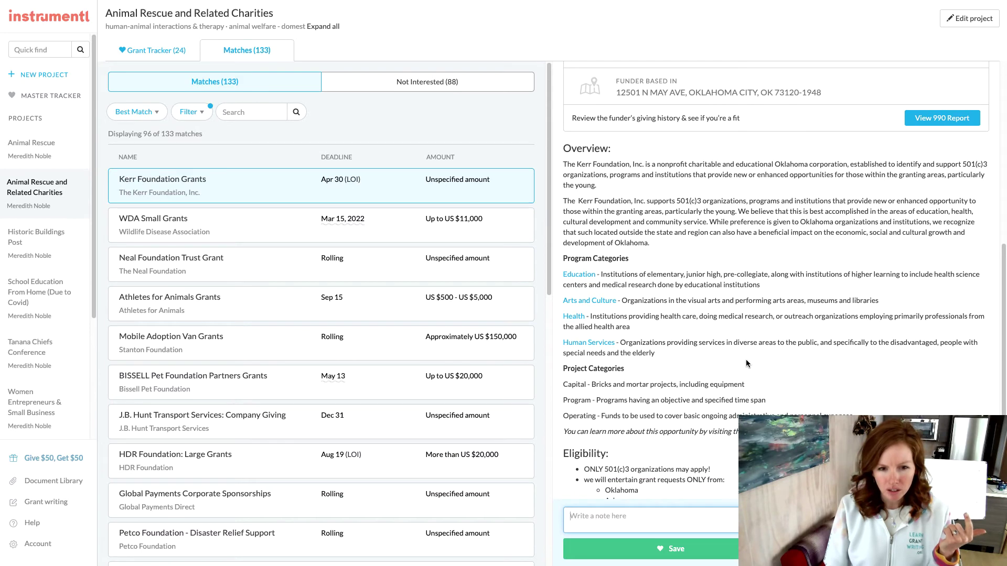
pyautogui.click(923, 549)
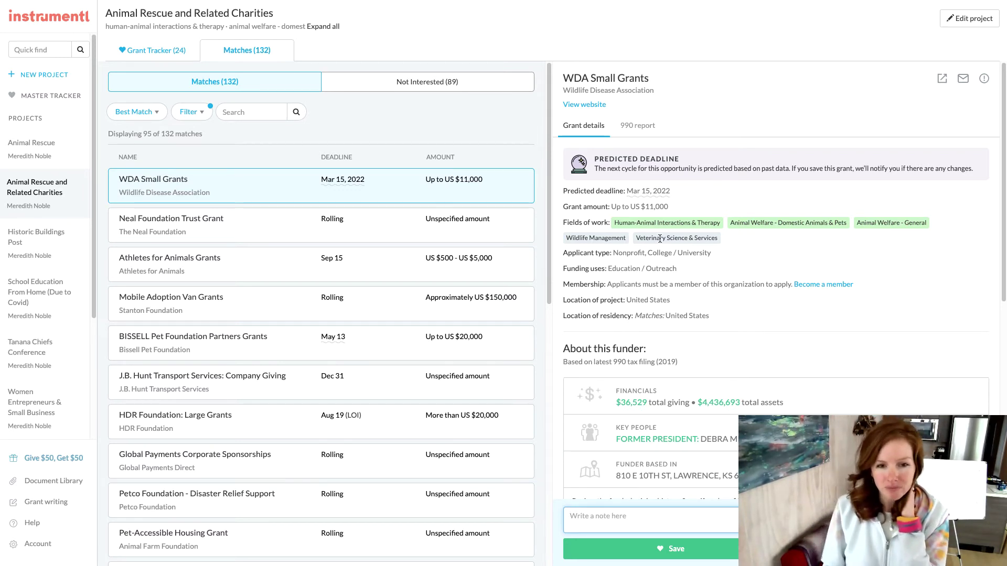
# - Read through WDA Small Grants' eligibility, financials and overview, highlighting the WDA membership requirement
pyautogui.moveTo(662, 231)
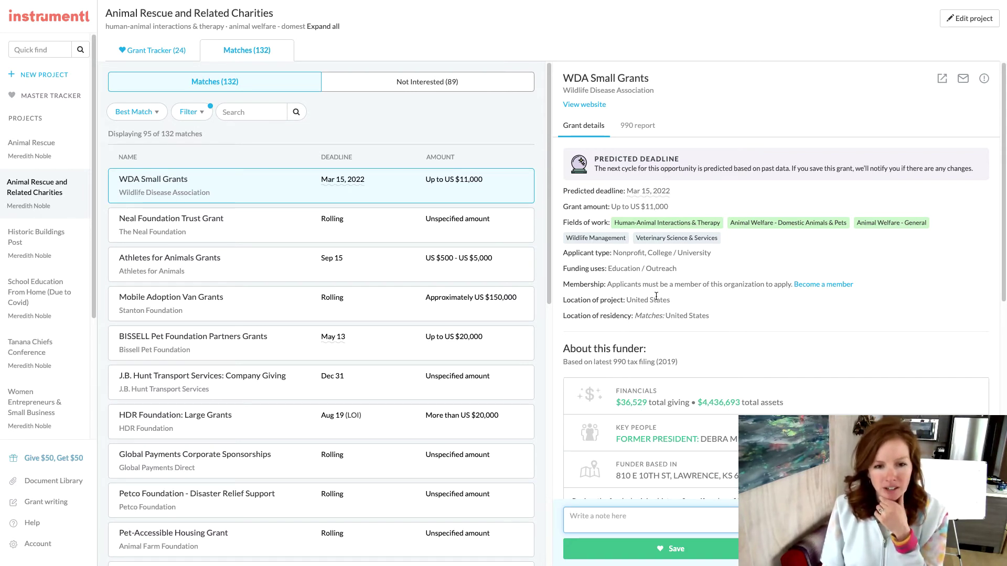
pyautogui.scroll(-3, 656, 296)
pyautogui.scroll(-7, 633, 277)
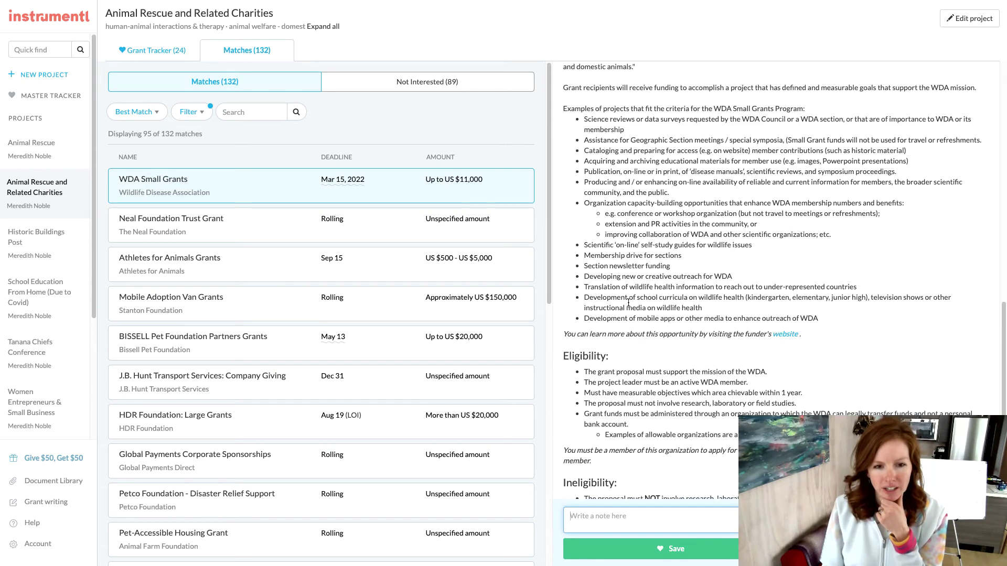
pyautogui.scroll(1, 626, 180)
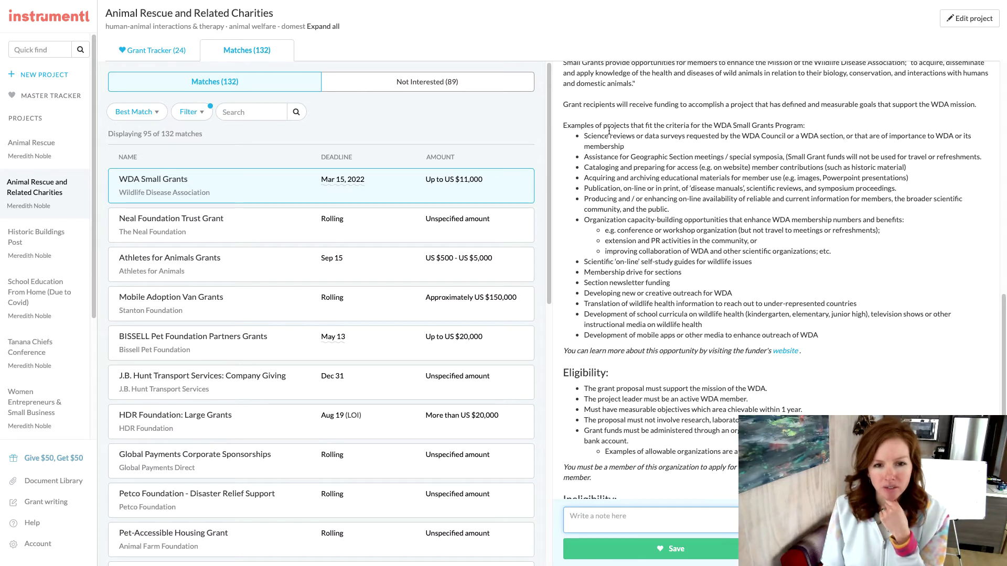
pyautogui.scroll(-1, 663, 335)
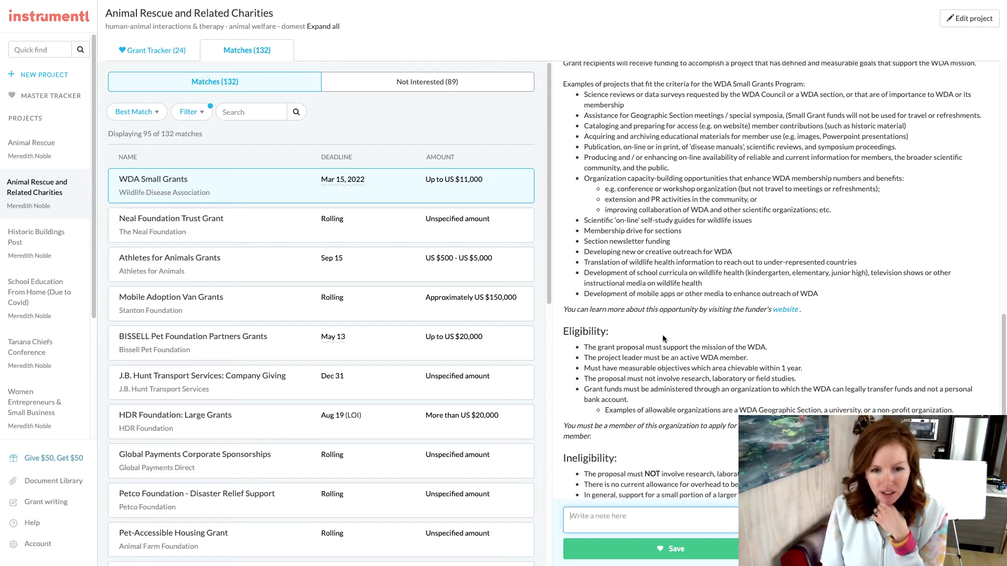
pyautogui.moveTo(589, 356); pyautogui.dragTo(747, 356)
pyautogui.click(745, 356)
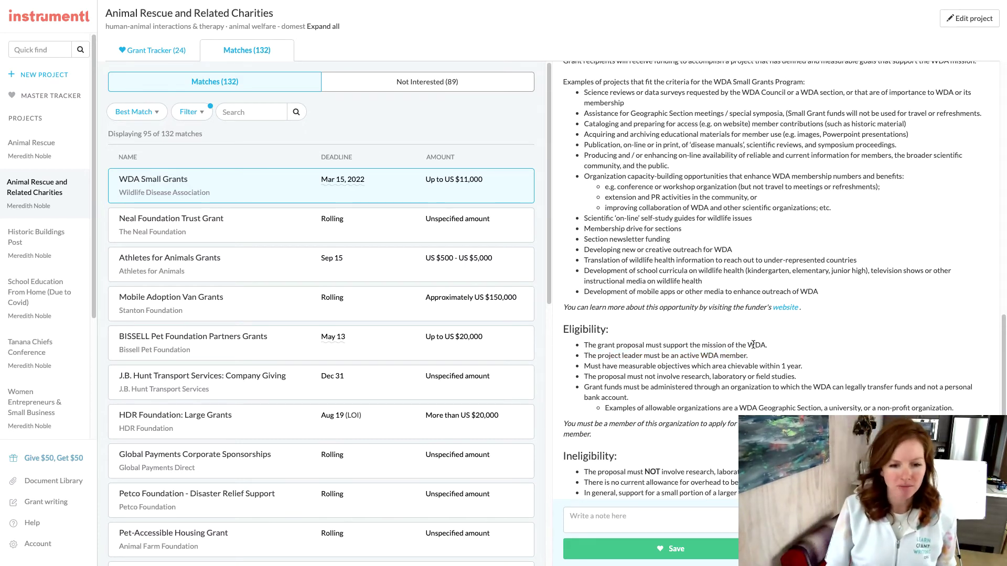
pyautogui.scroll(1, 787, 350)
pyautogui.scroll(3, 794, 353)
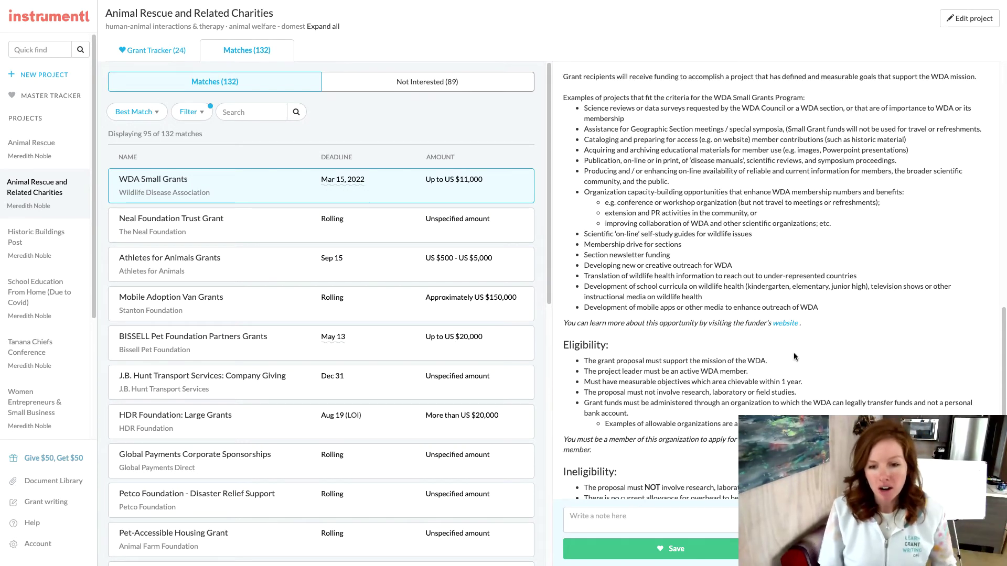
pyautogui.scroll(10, 793, 356)
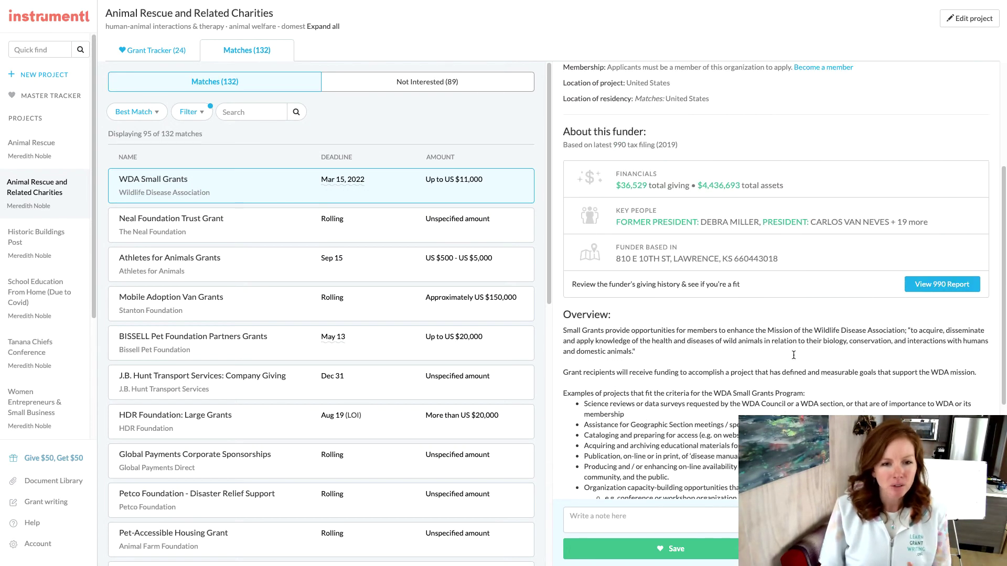
pyautogui.scroll(-3, 780, 360)
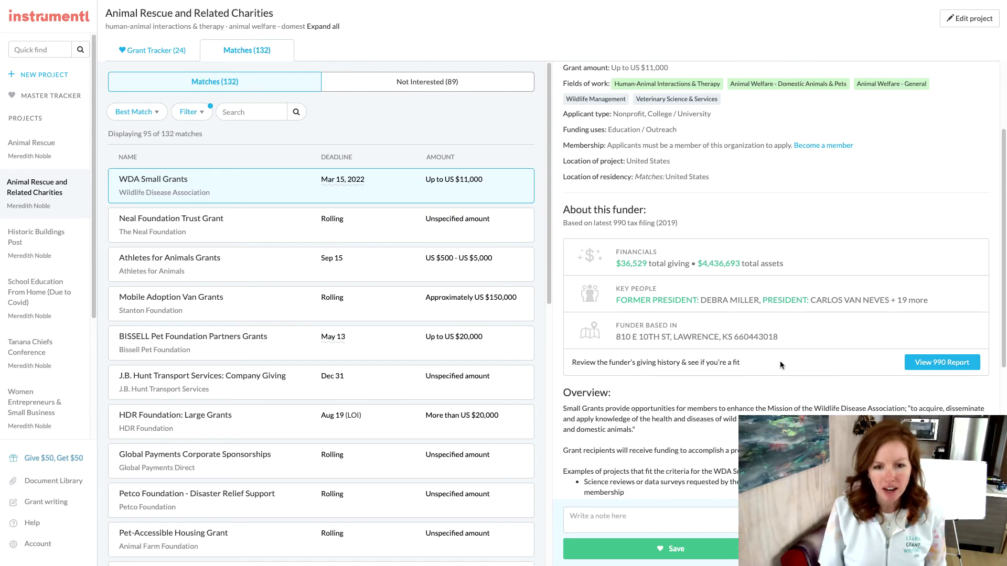
# - Open the WDA funder's 990 report and scroll through its assets
pyautogui.click(937, 364)
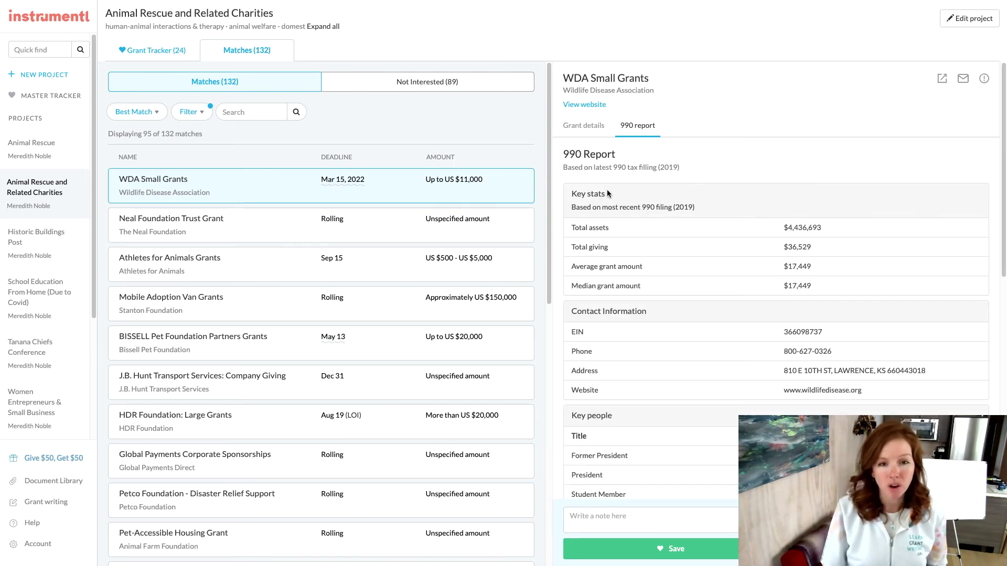
pyautogui.scroll(-1, 724, 235)
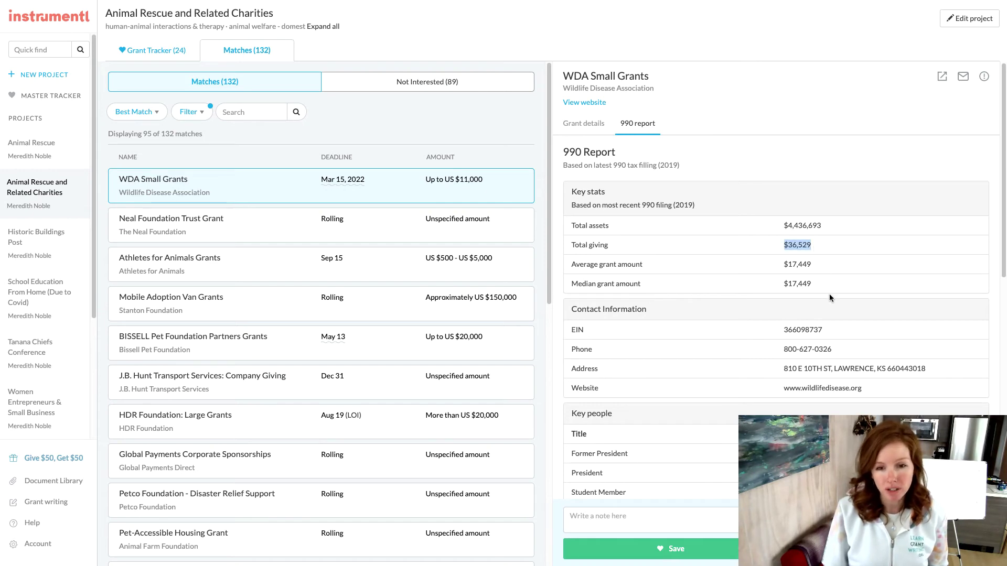
pyautogui.scroll(-7, 829, 297)
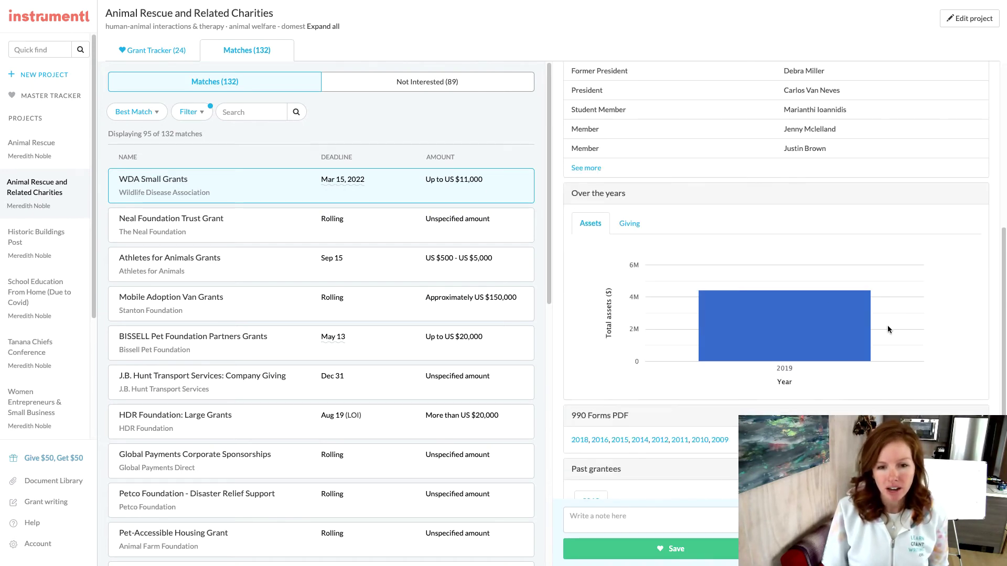
pyautogui.scroll(-2, 798, 338)
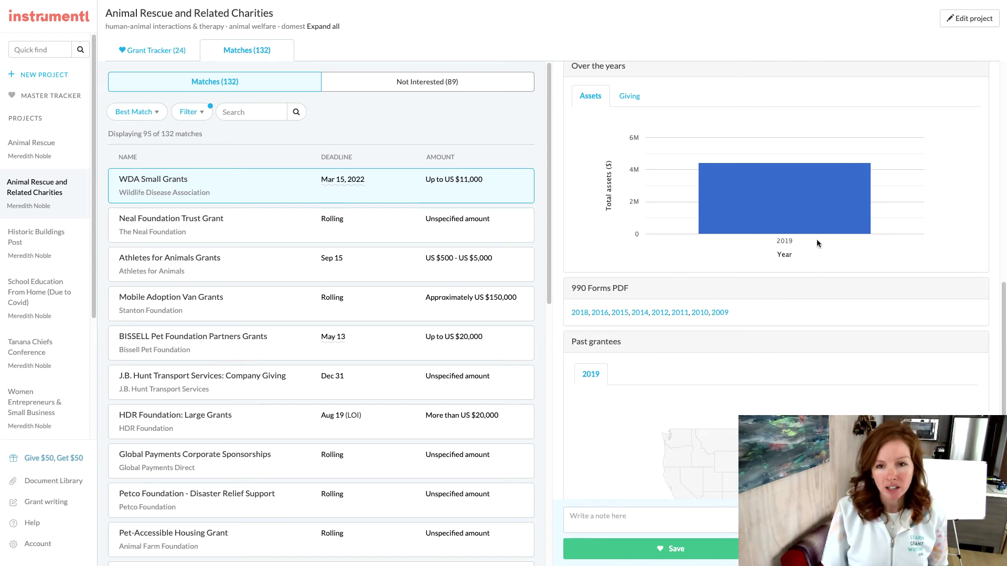
# - Check WDA's giving history over the years, then mark WDA Small Grants Not Interested
pyautogui.moveTo(805, 211)
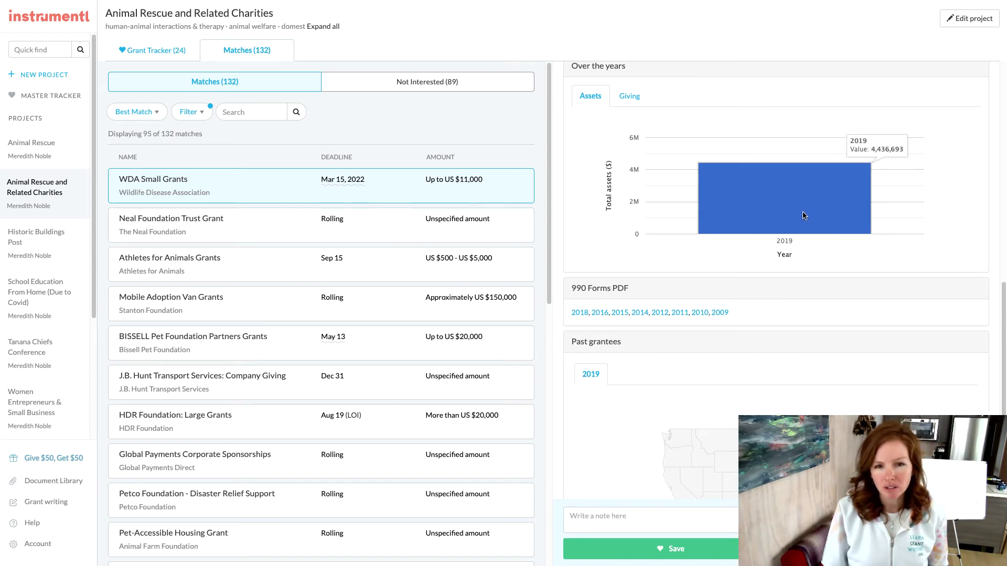
pyautogui.click(628, 96)
pyautogui.moveTo(773, 219)
pyautogui.scroll(-3, 787, 252)
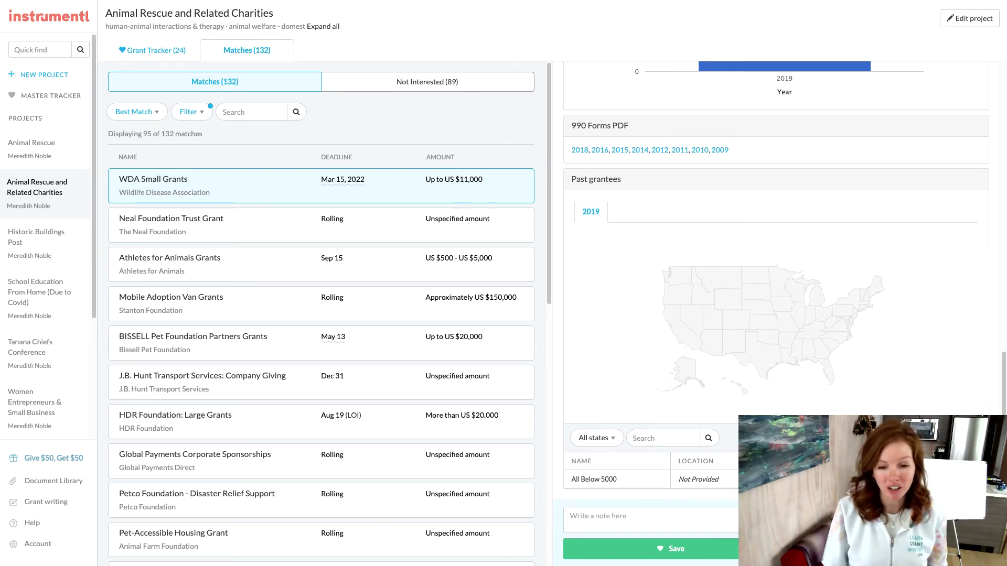
pyautogui.click(860, 549)
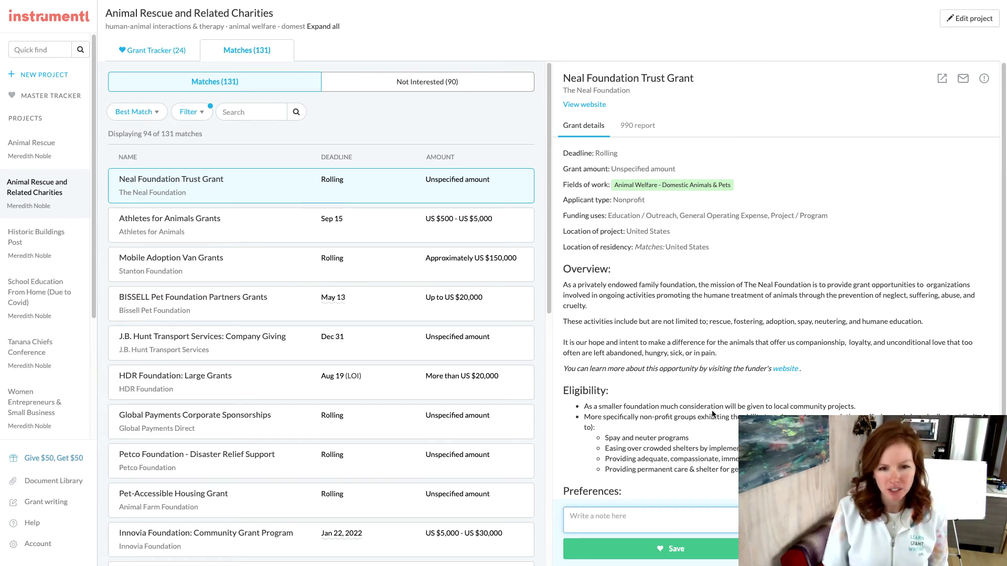
# - Start a note on Neal Foundation Trust Grant and select its mission and eligibility text
pyautogui.scroll(-1, 713, 414)
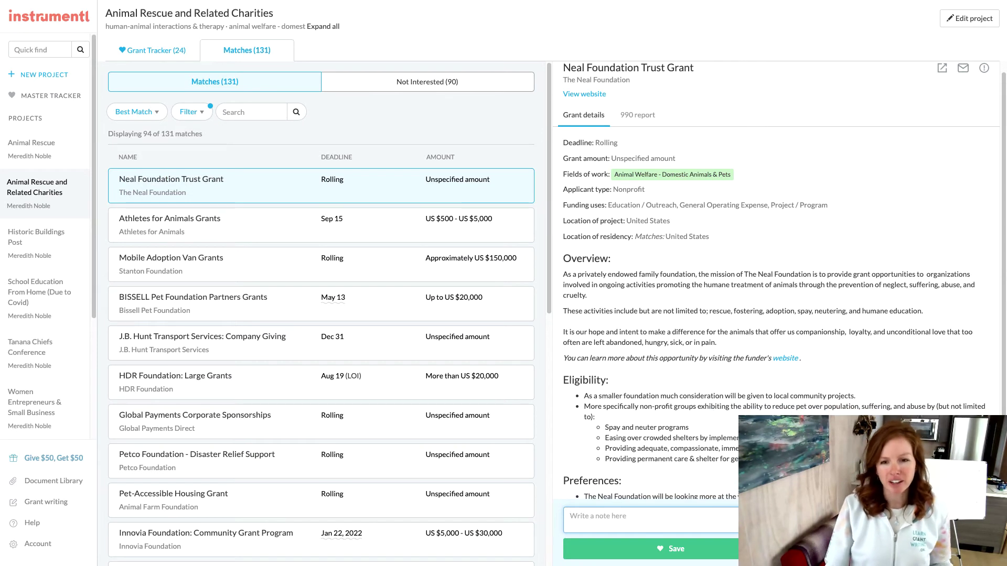
pyautogui.click(570, 516)
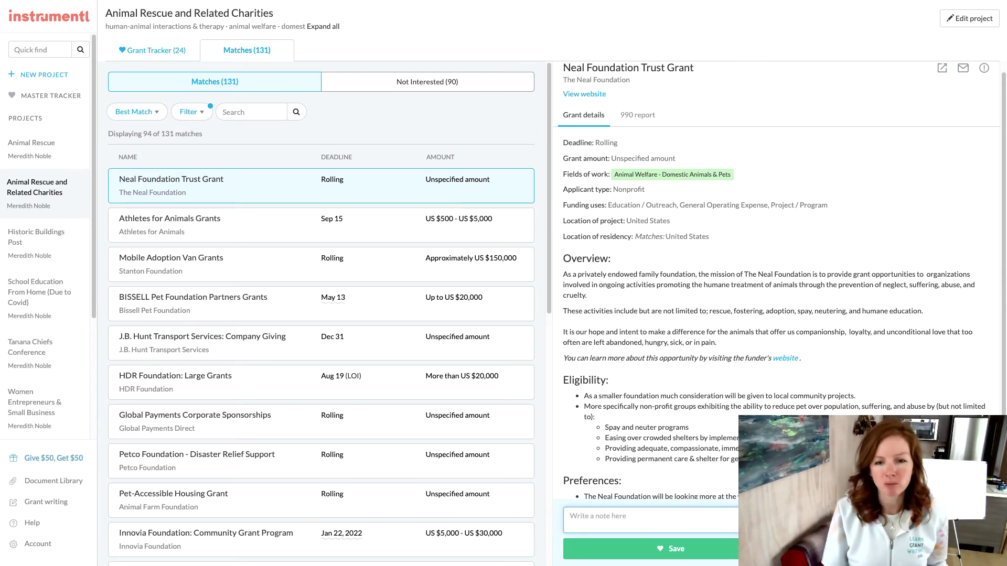
pyautogui.scroll(-1, 753, 407)
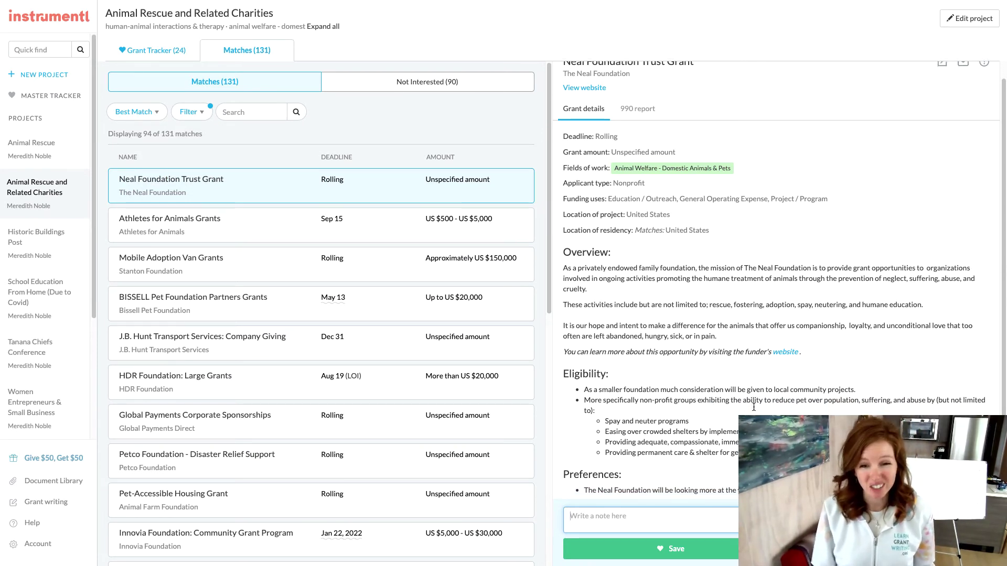
pyautogui.scroll(-1, 754, 407)
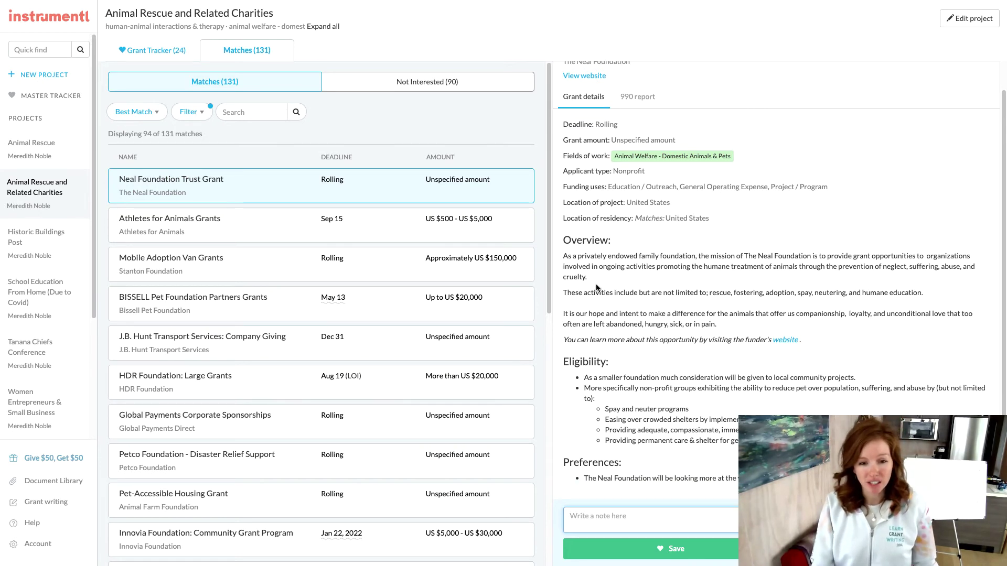
pyautogui.moveTo(612, 314); pyautogui.dragTo(636, 130)
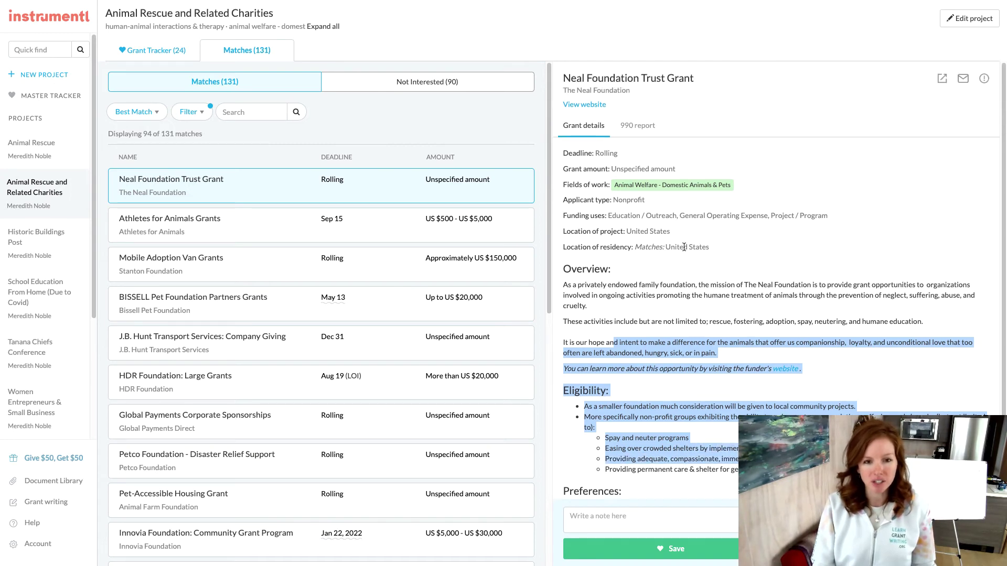
# - View the Neal Foundation's 990 report down to its 990 form PDFs from 2018 to 2010
pyautogui.click(638, 126)
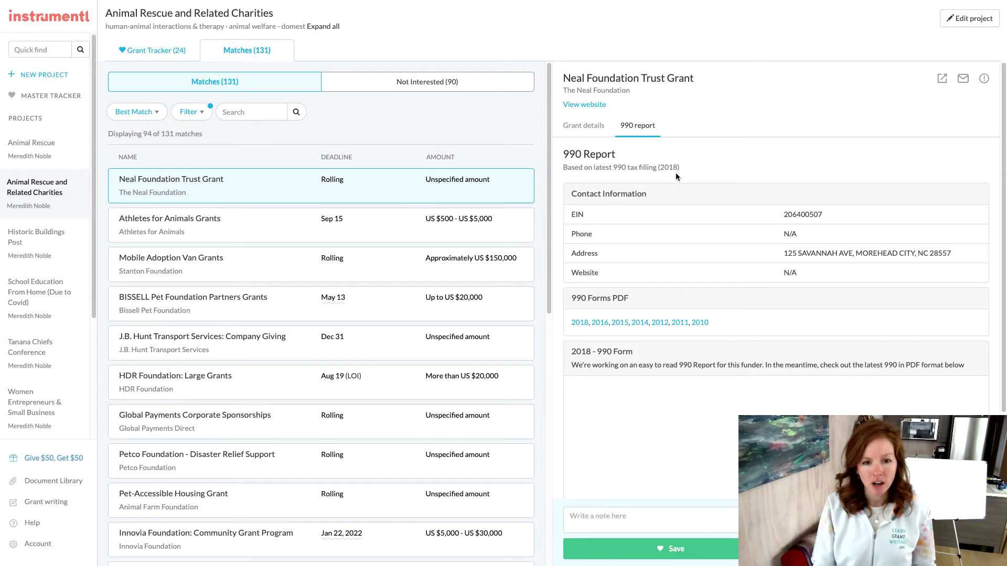
pyautogui.scroll(-3, 756, 296)
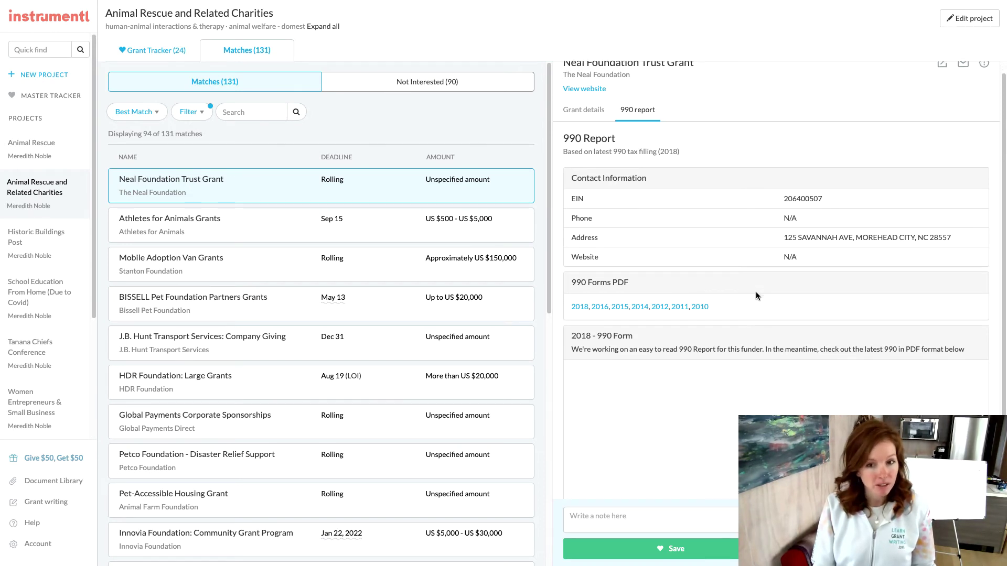
pyautogui.scroll(-2, 759, 296)
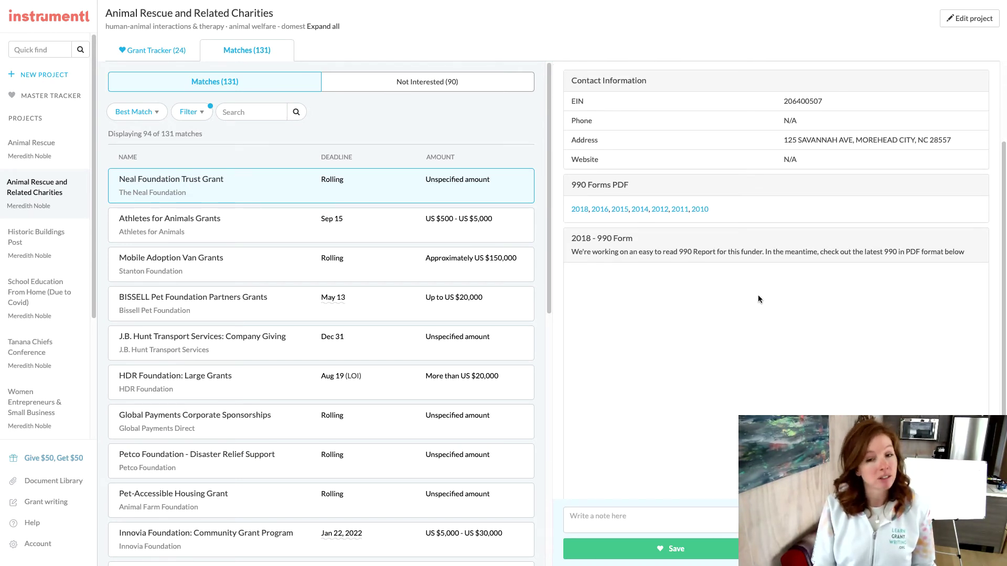
pyautogui.scroll(-2, 759, 297)
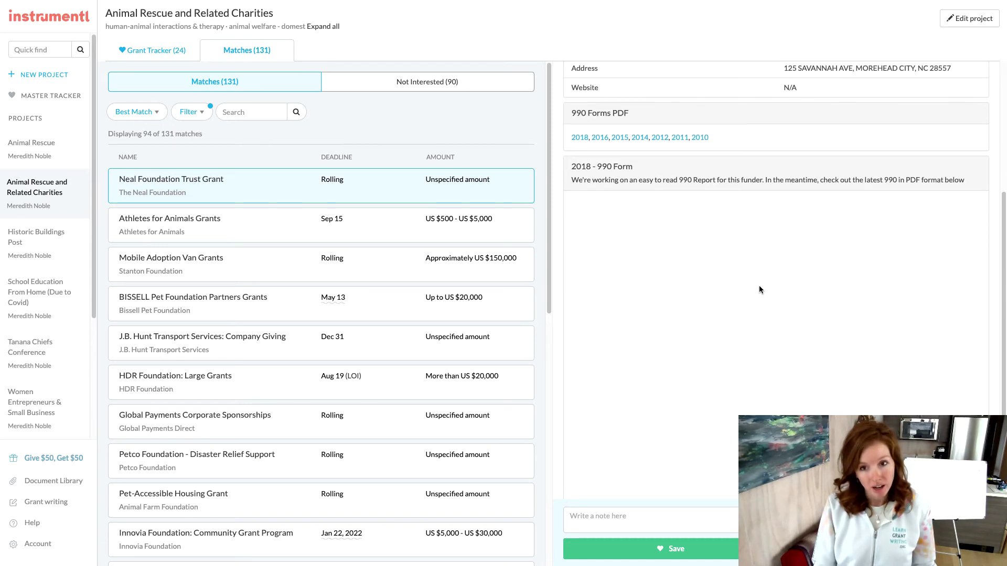
# - Open the Neal Foundation's 2018 990-PF PDF and scroll through its pages
pyautogui.click(580, 138)
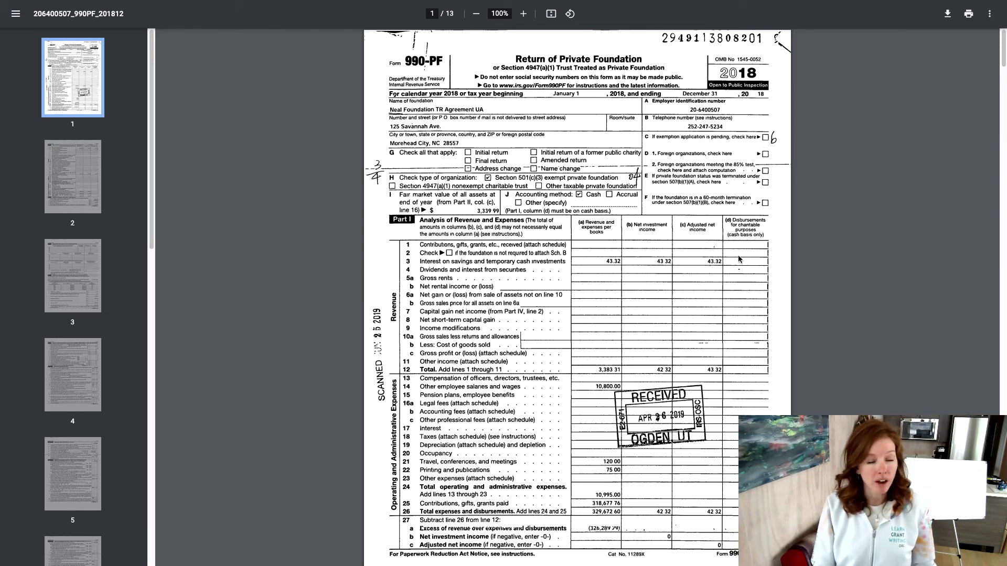
pyautogui.scroll(-20, 490, 333)
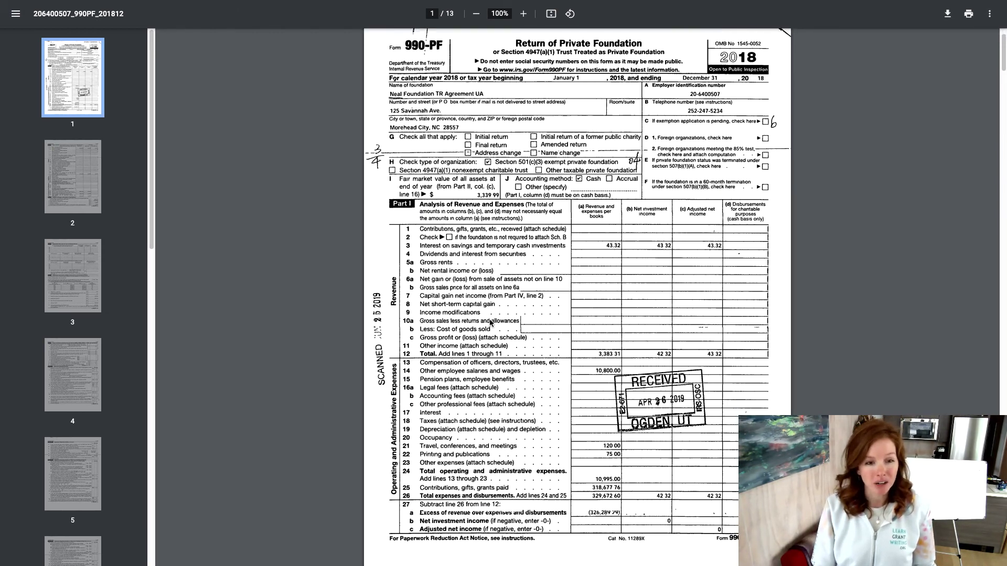
pyautogui.scroll(-8, 528, 290)
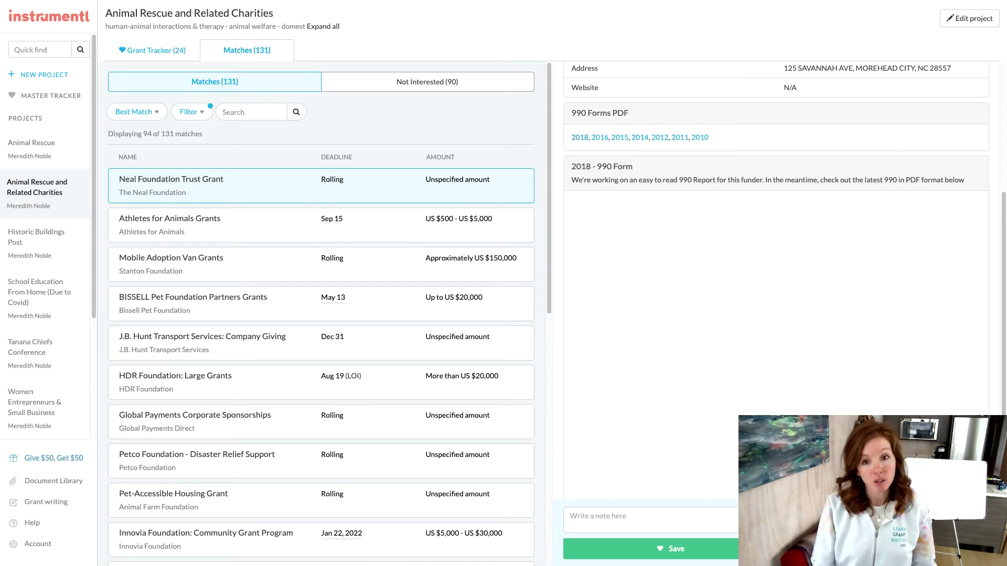
# - Save Neal Foundation Trust Grant for 2021 as Researching, then view the Grant Tracker
pyautogui.click(700, 554)
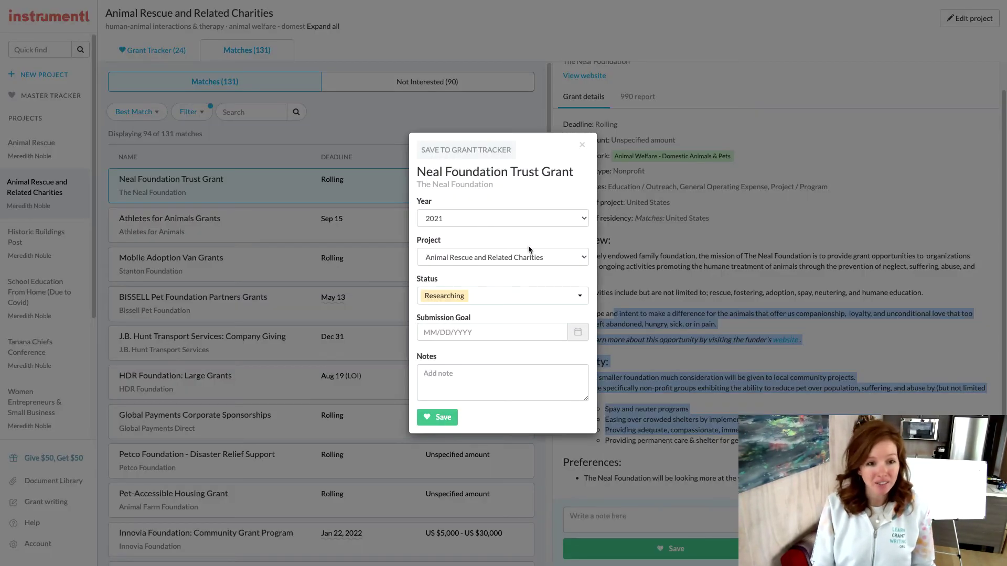
pyautogui.click(438, 383)
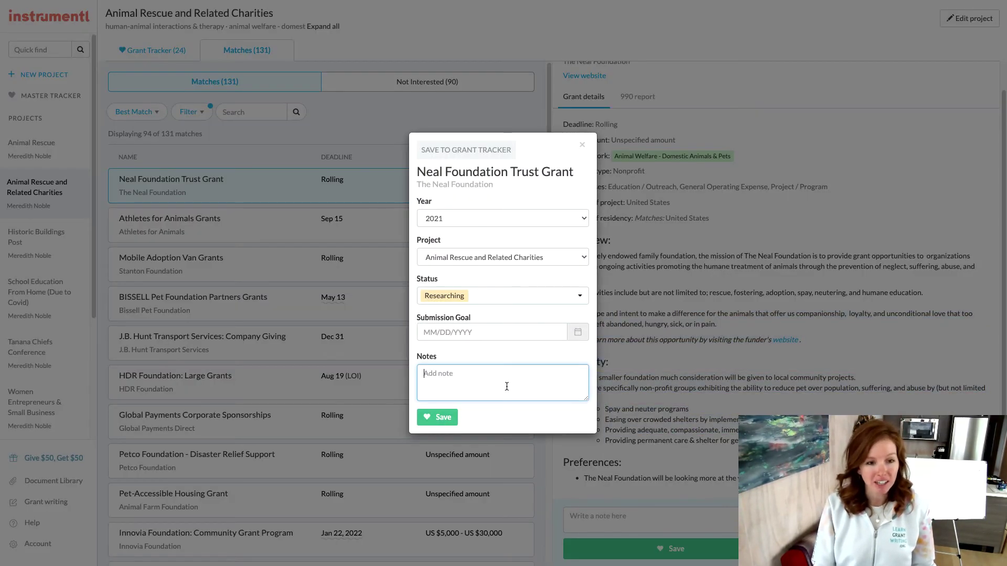
pyautogui.click(441, 417)
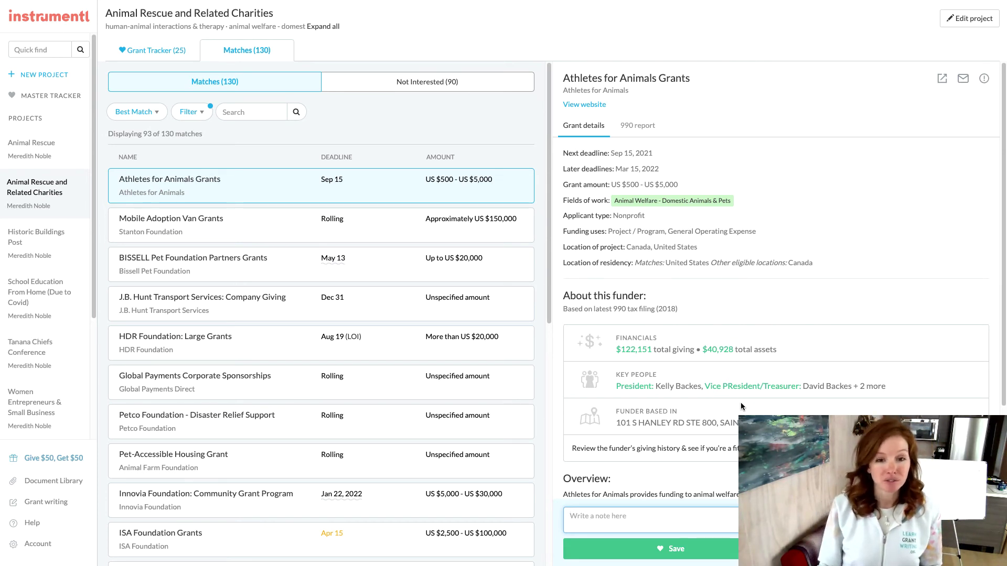
pyautogui.click(146, 50)
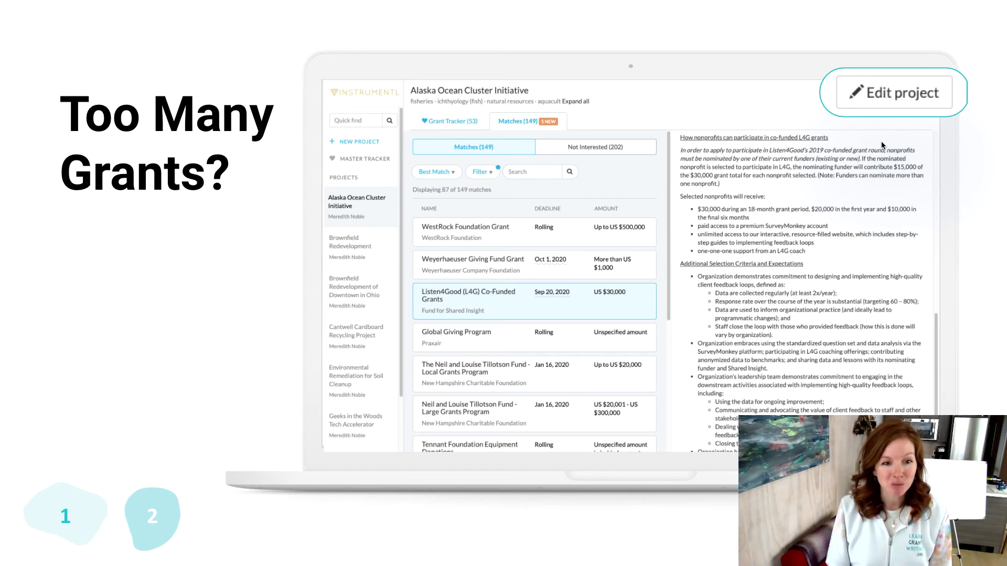
pyautogui.press('Right')
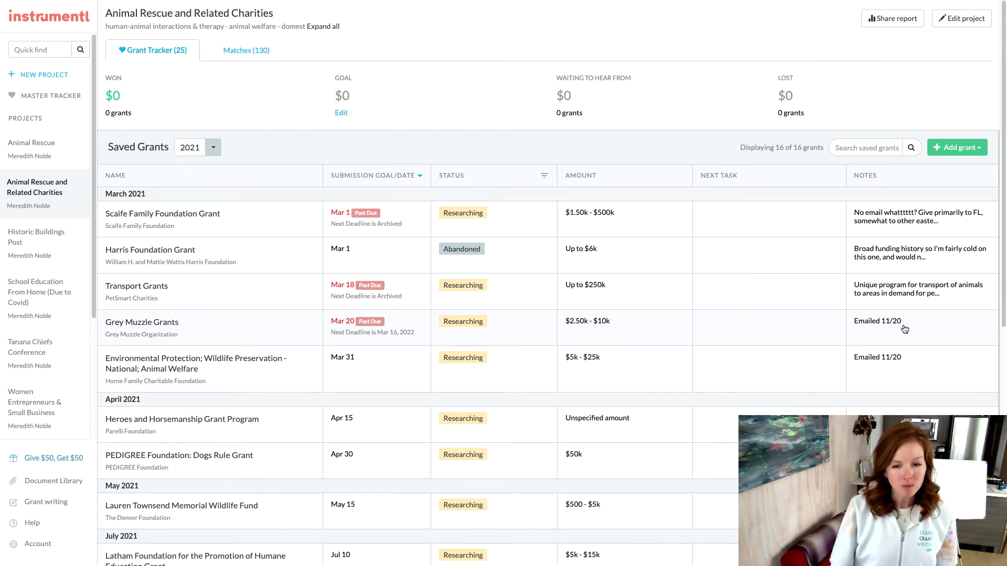
pyautogui.scroll(-6, 905, 329)
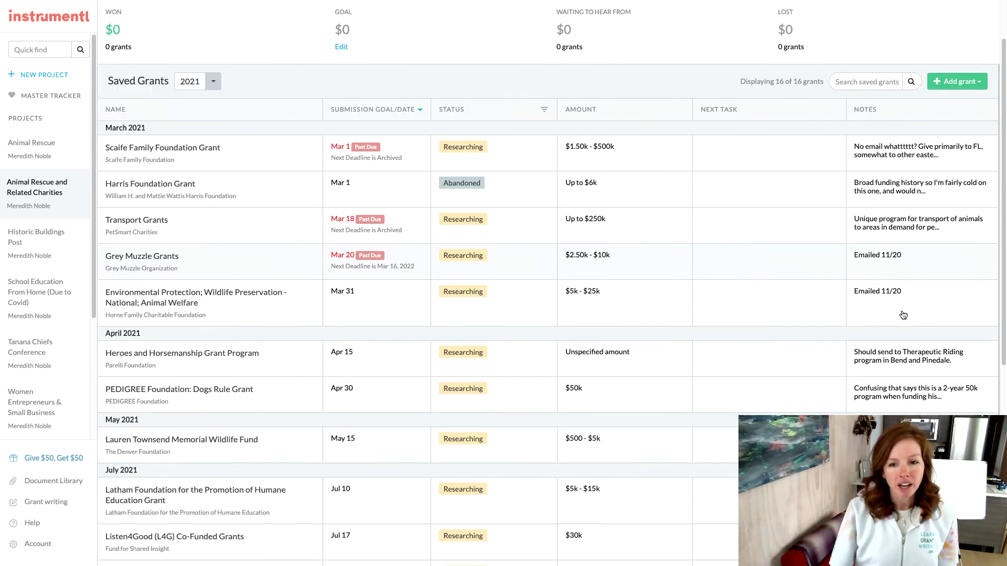
pyautogui.scroll(-2, 904, 316)
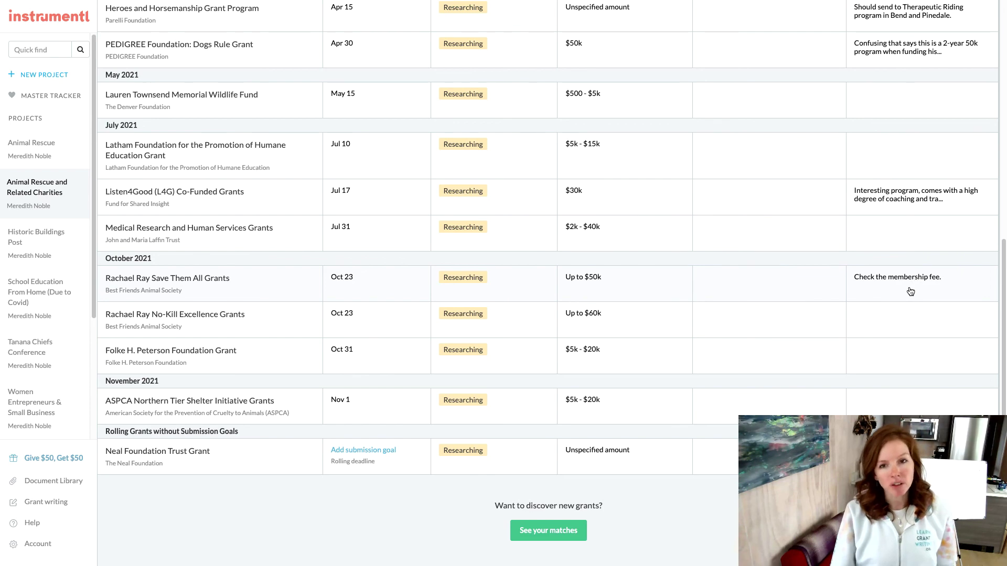
pyautogui.scroll(8, 915, 287)
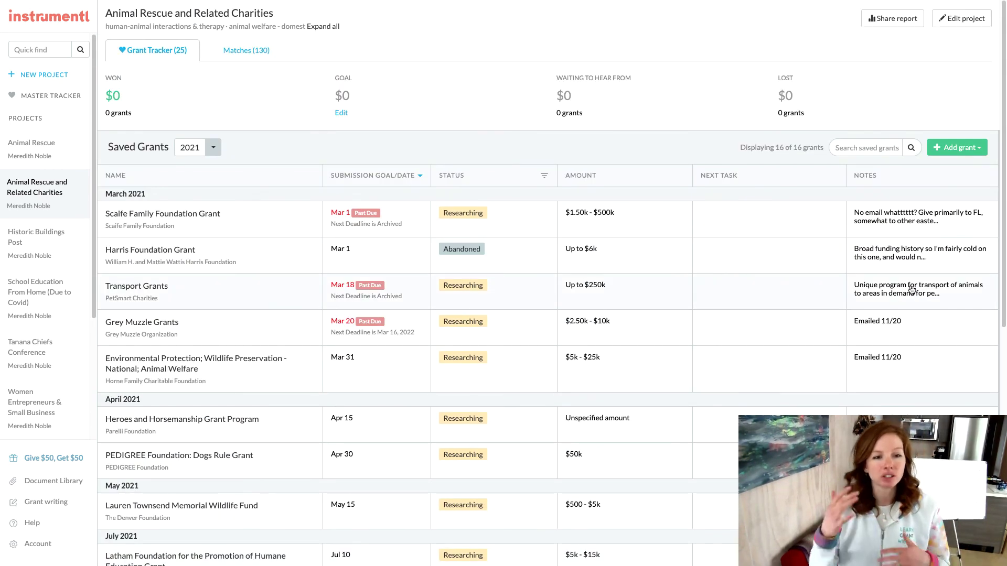